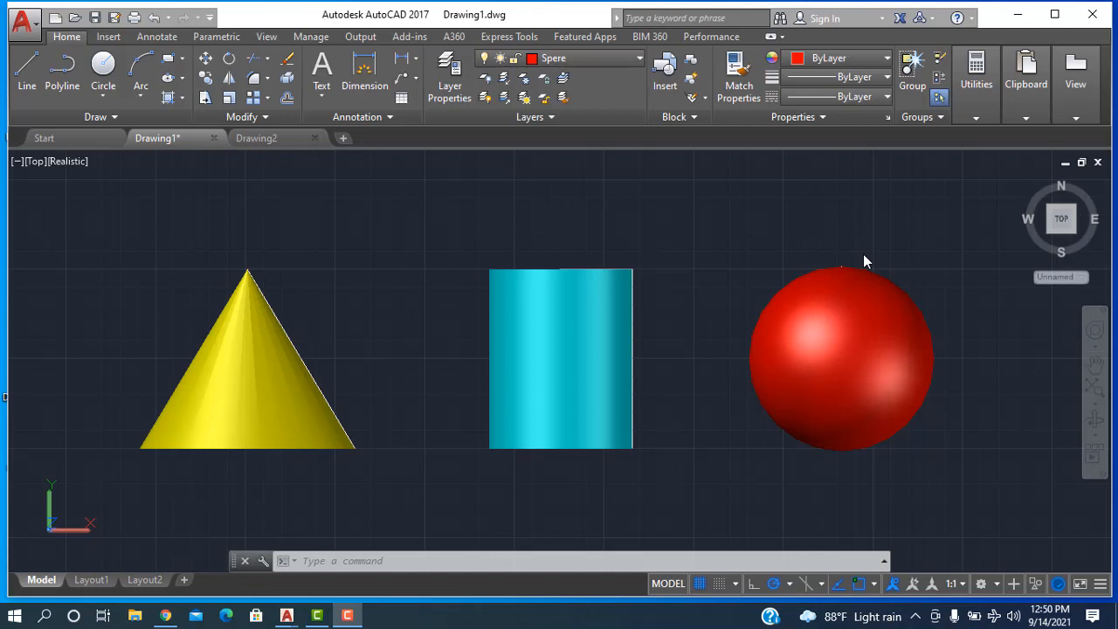
In Drawing2, modify the Standard dimension style to use the Engineering unit format with 0'-0.0" precision
left_click(270, 140)
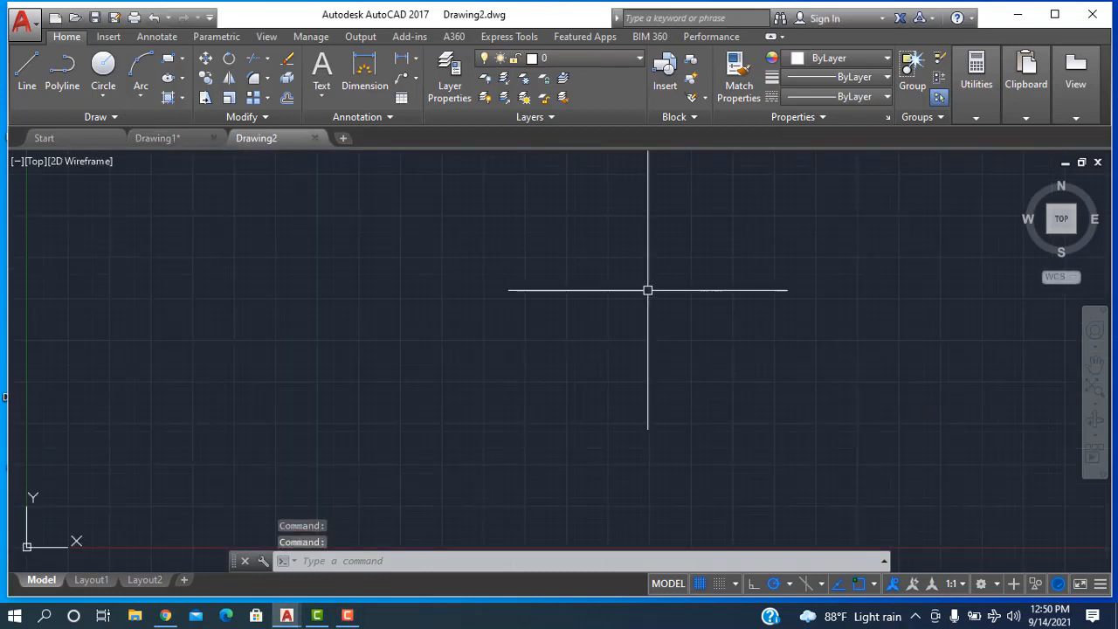
left_click(343, 114)
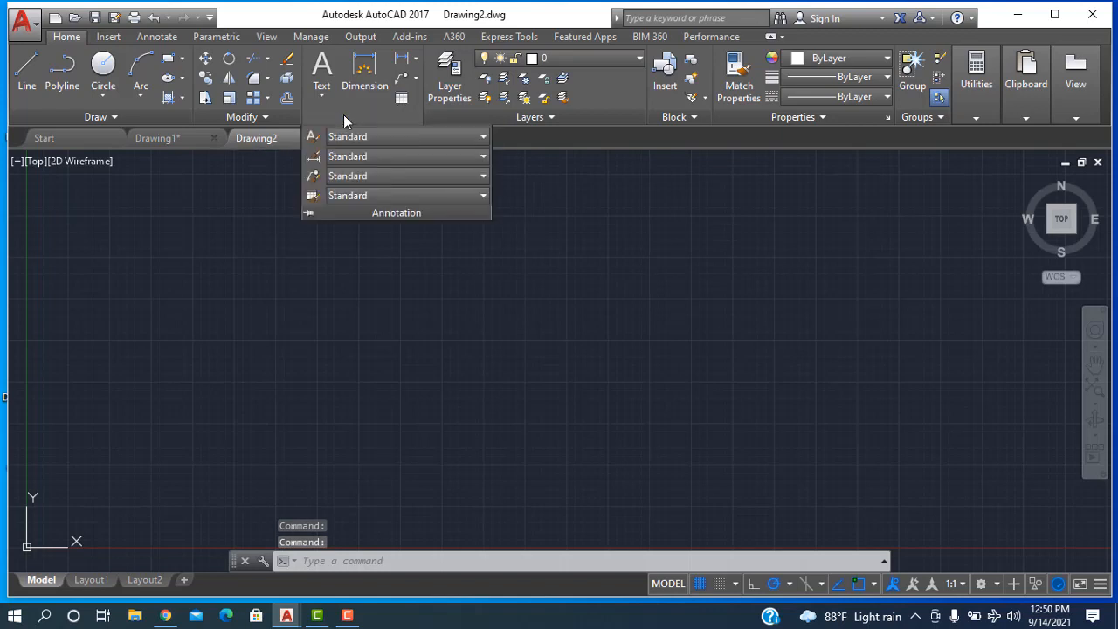
left_click(344, 158)
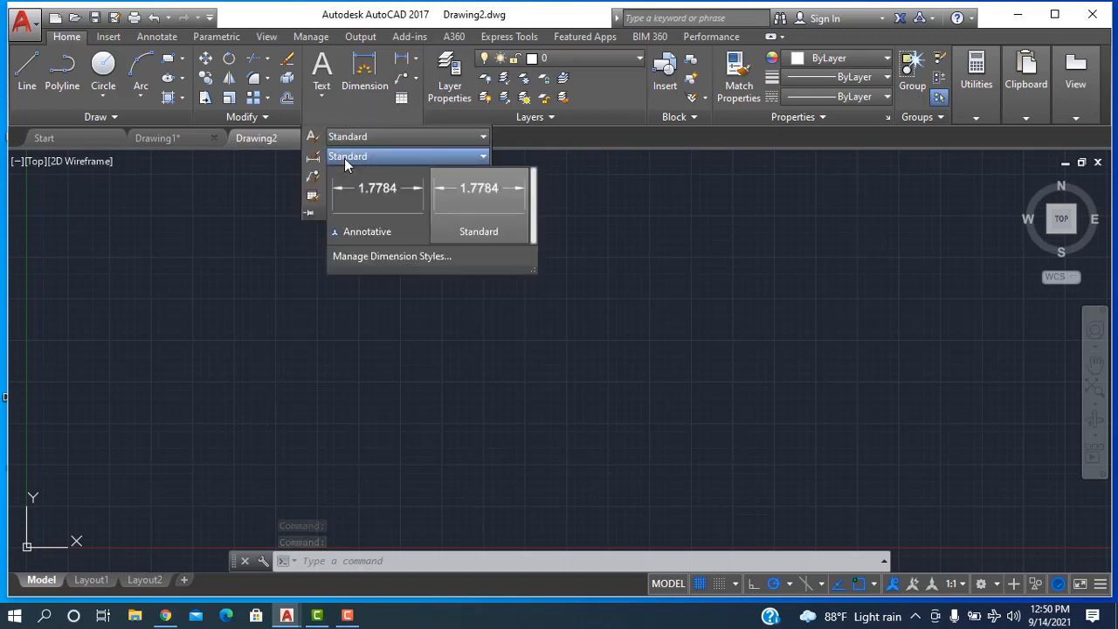
left_click(371, 257)
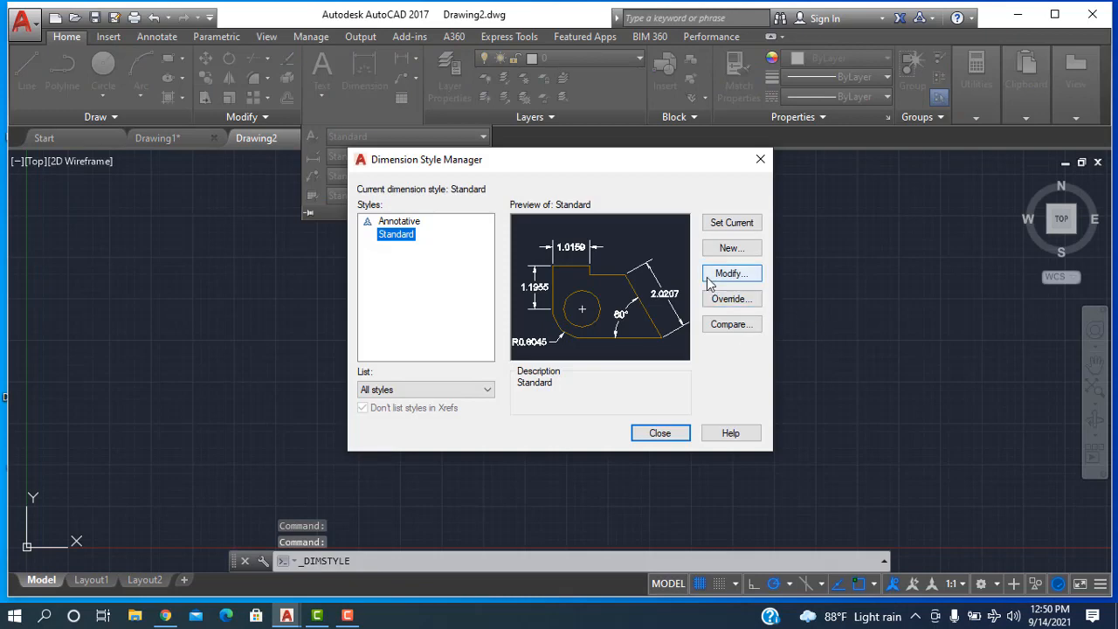
left_click(709, 279)
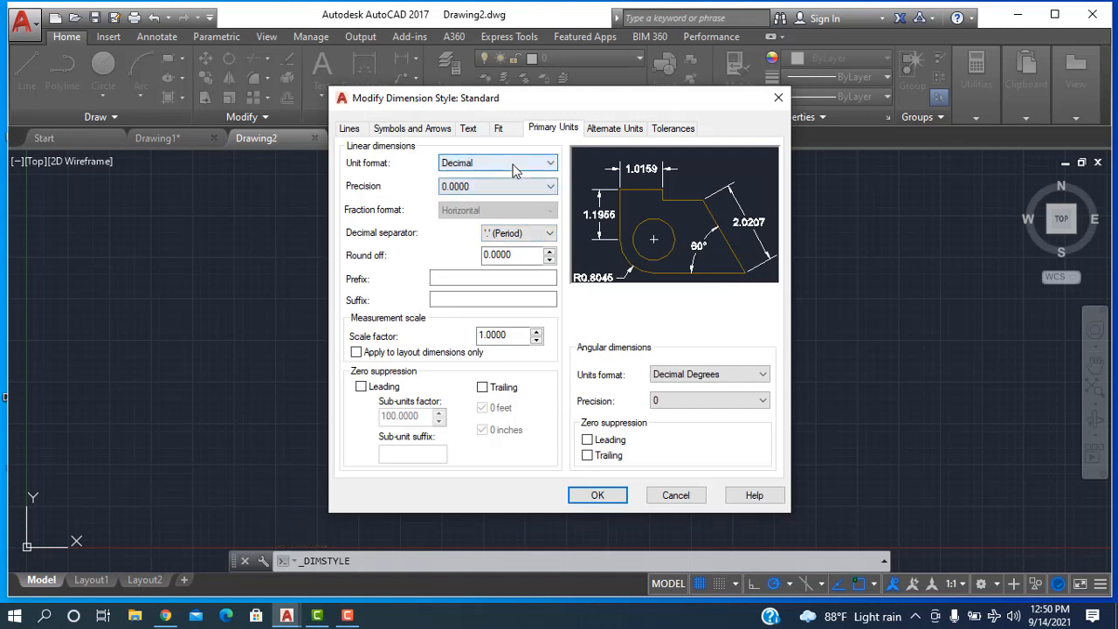
left_click(514, 166)
left_click(503, 198)
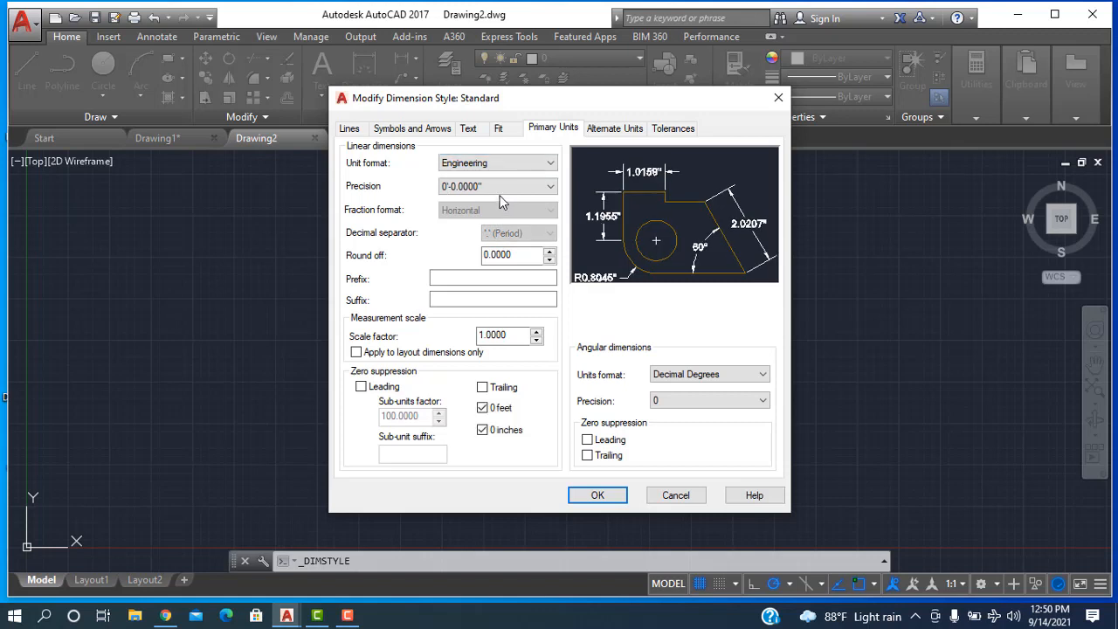
left_click(502, 187)
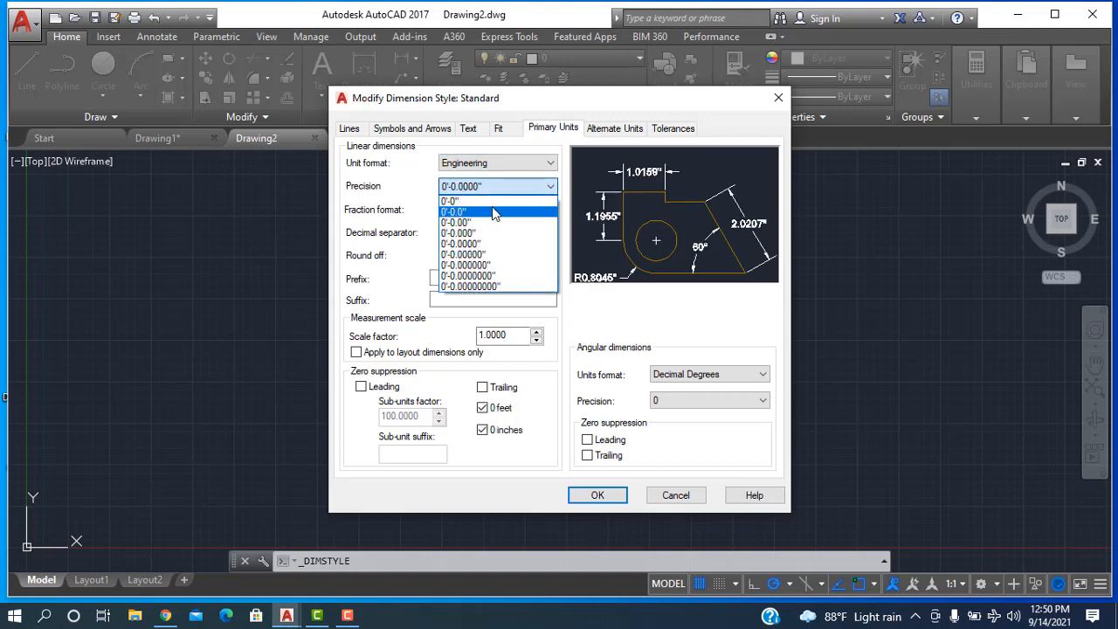
left_click(492, 207)
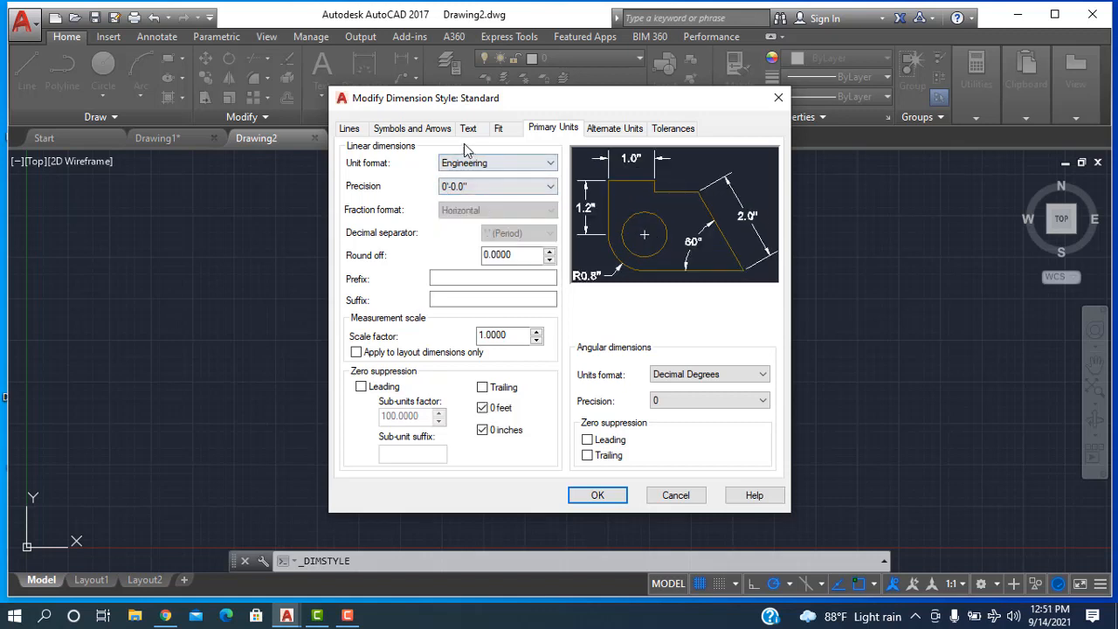
Set the Standard dimension style's text height to 3.5 and arrow size to 2.5, and save the style changes
left_click(468, 131)
double_click(499, 247)
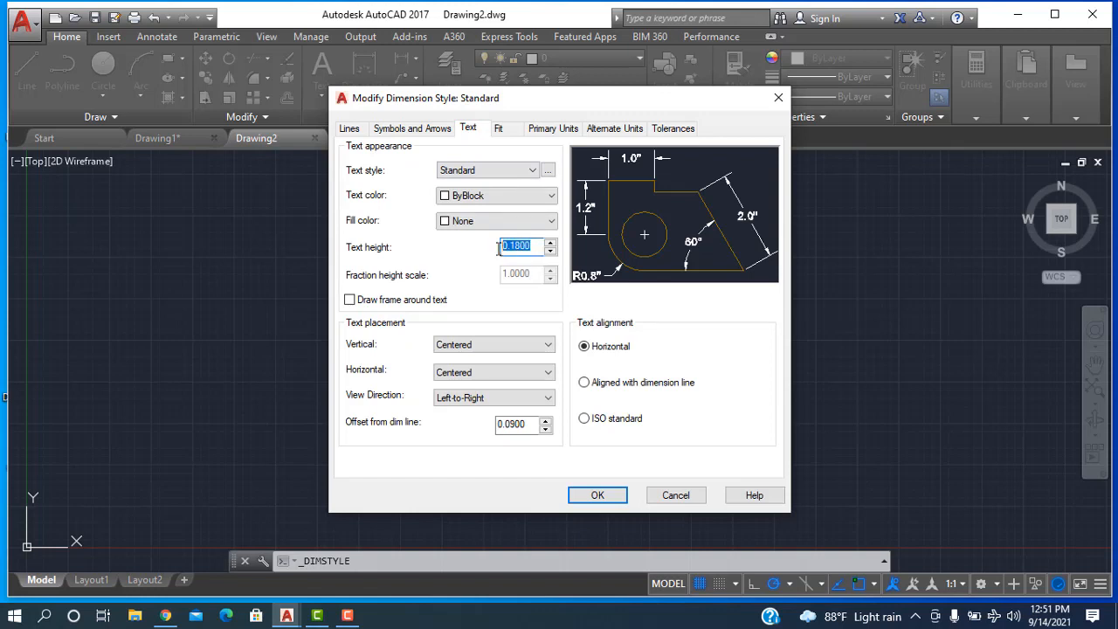
type("3.5")
left_click(413, 129)
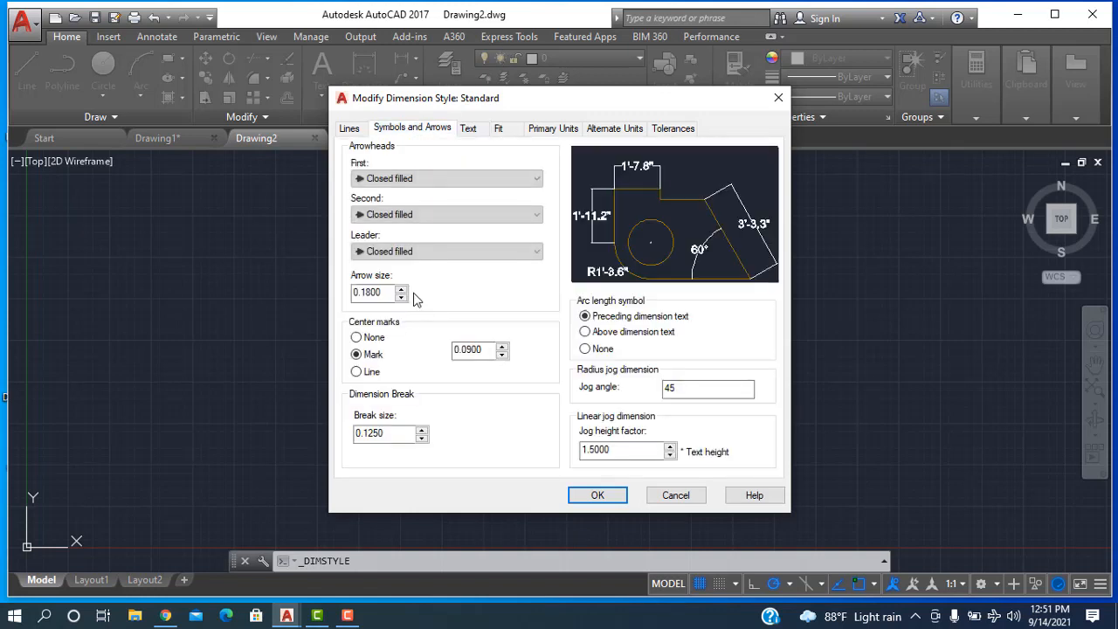
double_click(367, 293)
type("2.")
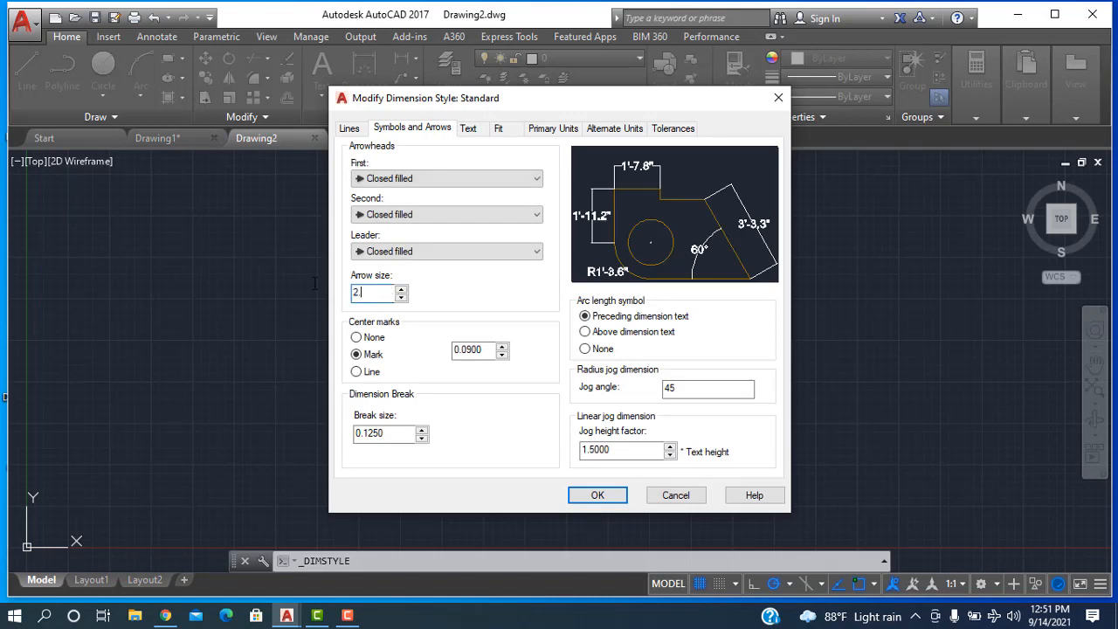
type("5")
left_click(601, 495)
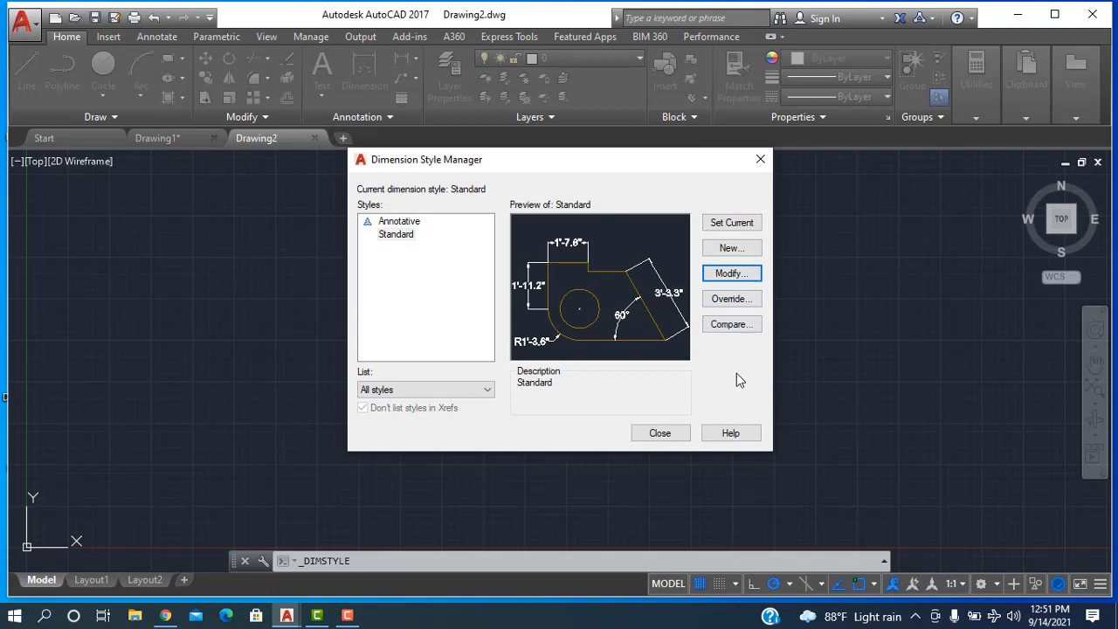
left_click(669, 437)
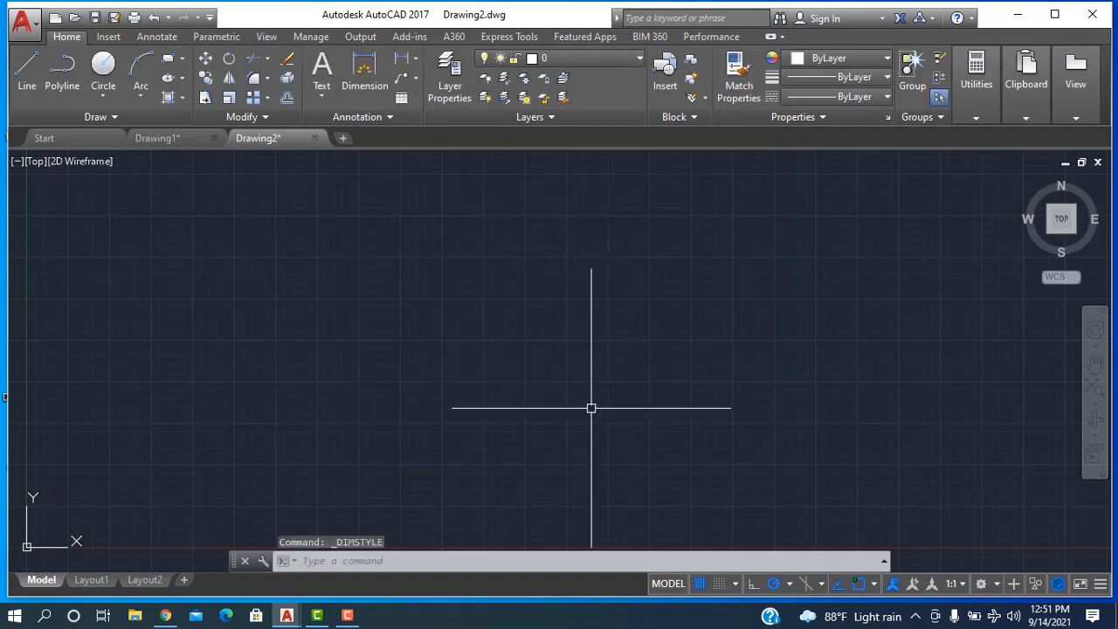
Create a new layer named Triangle and set its color to blue
type("layer")
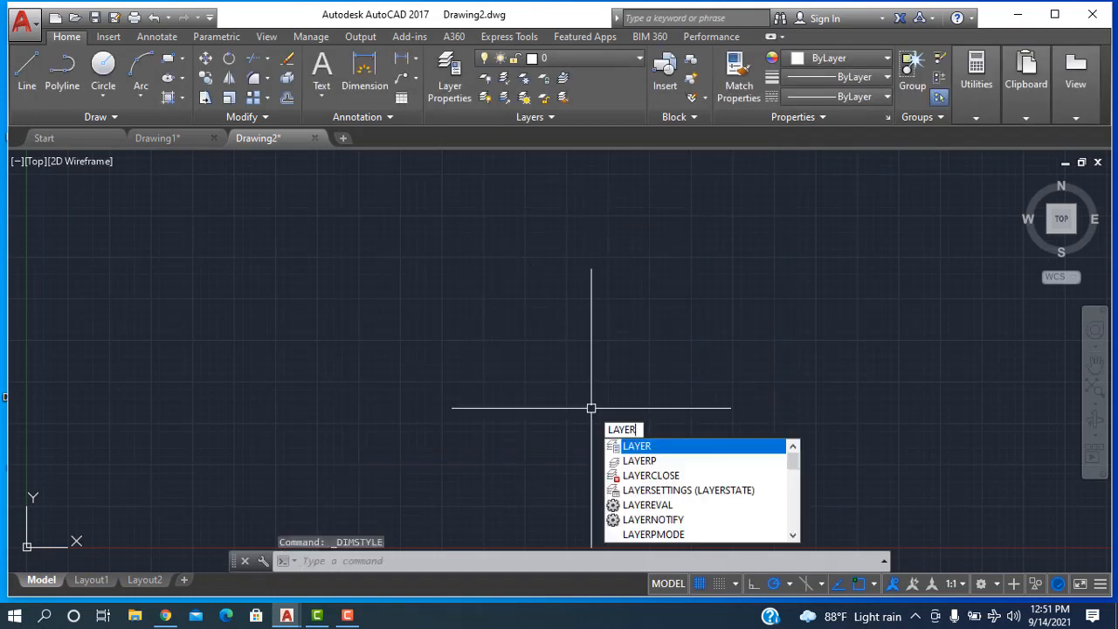
key("Return")
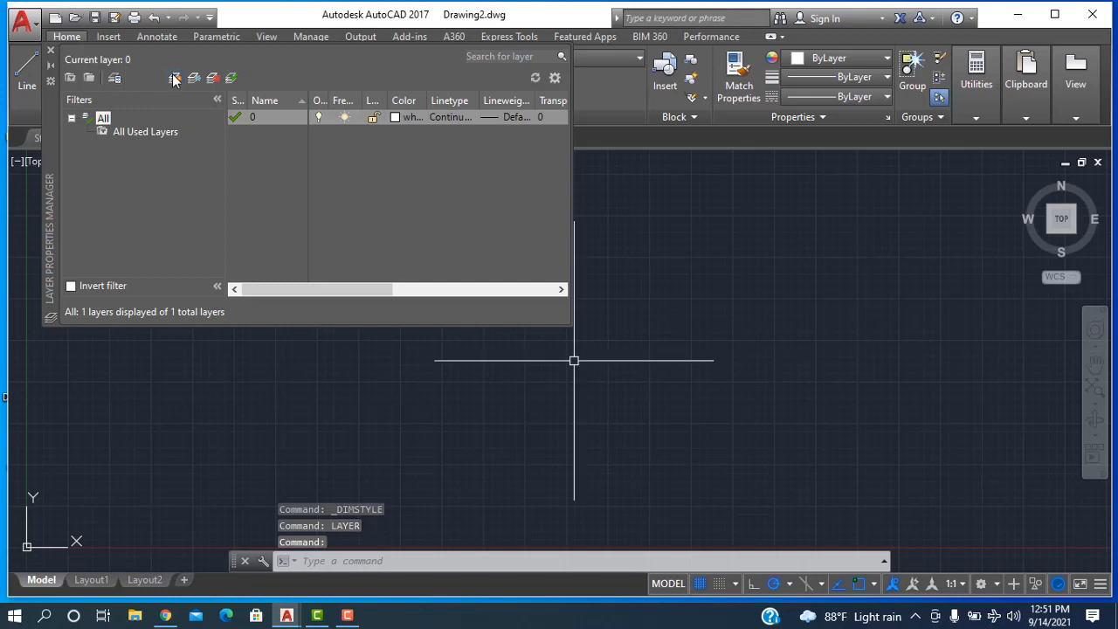
left_click(174, 79)
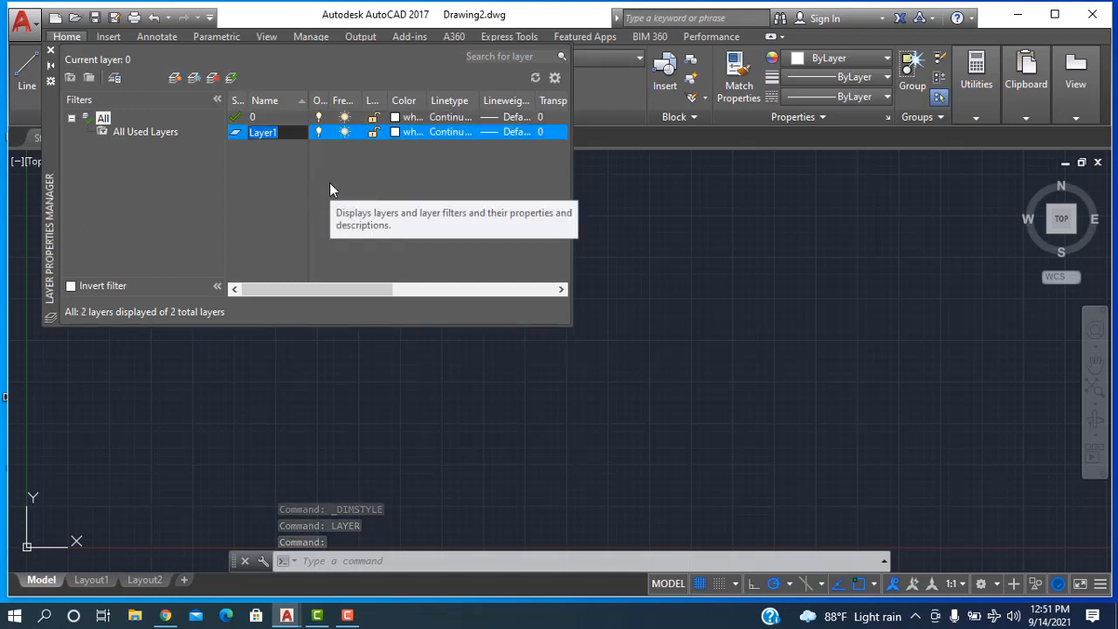
type("Tr")
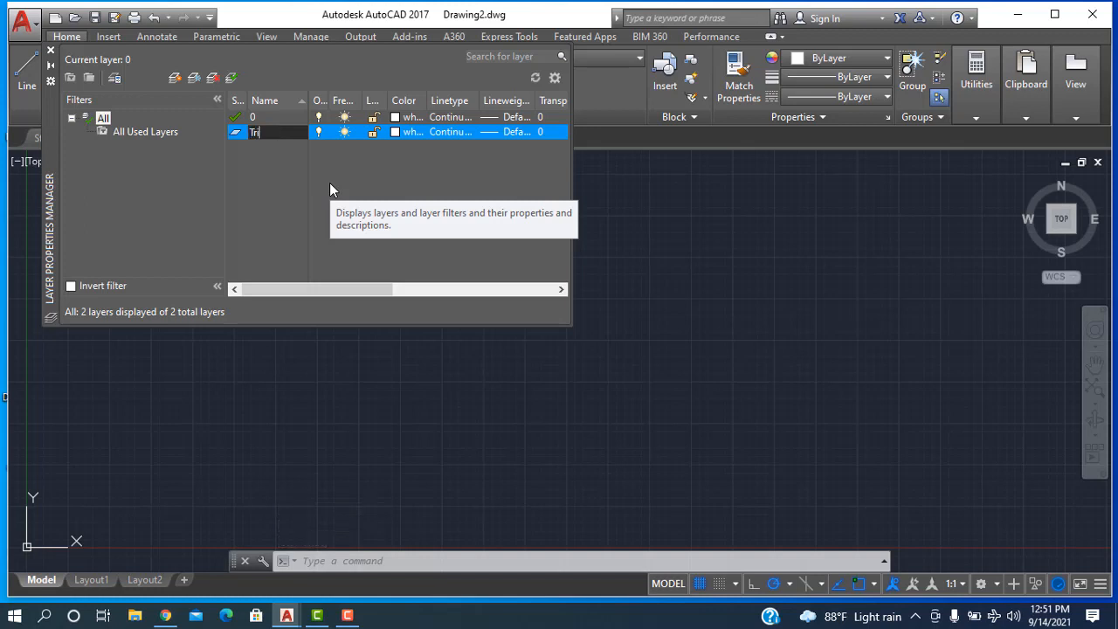
type("iangle")
left_click(398, 131)
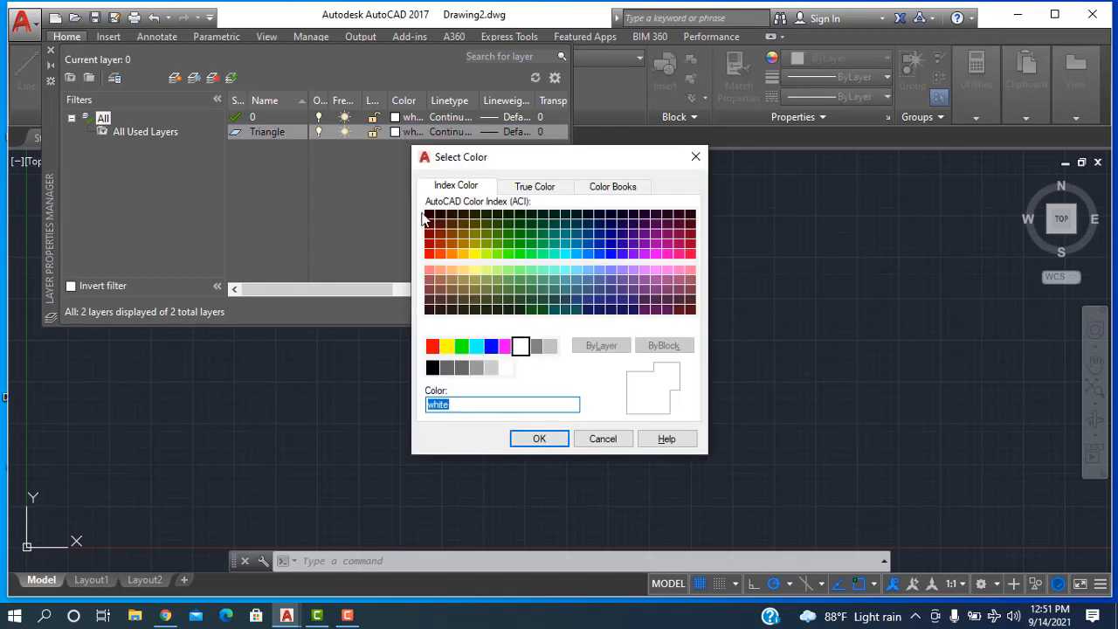
left_click(490, 347)
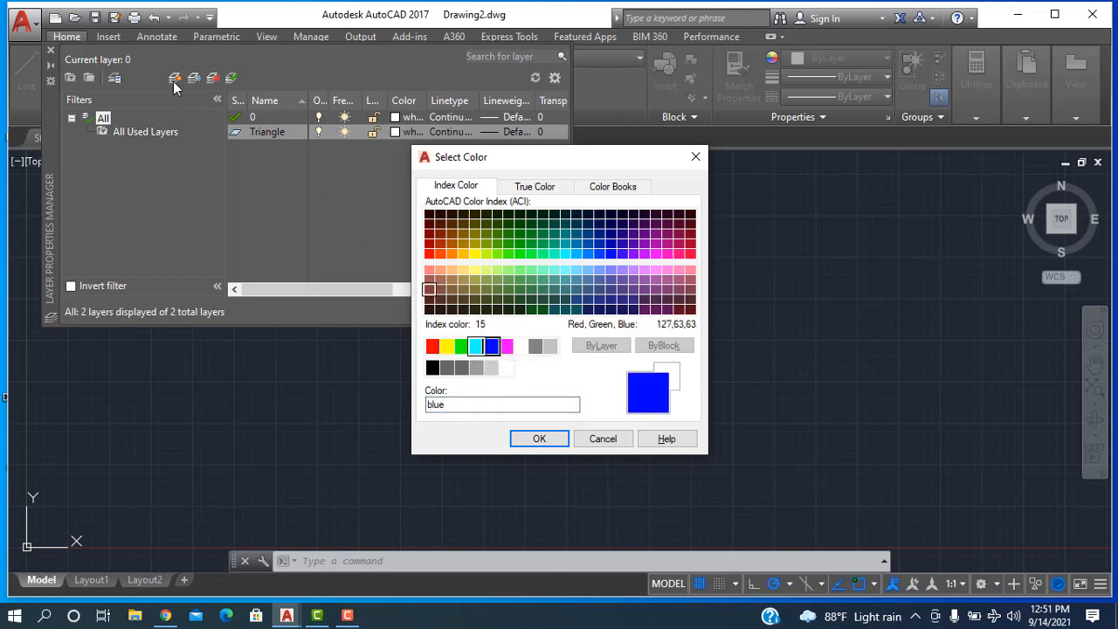
left_click(531, 438)
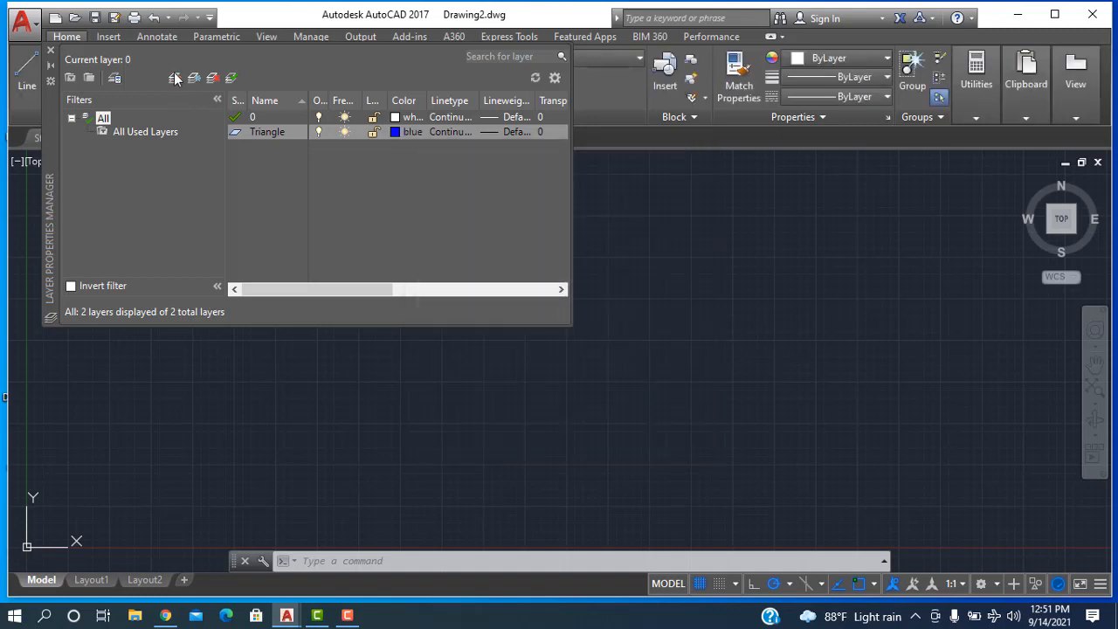
Add a layer named Rectangle and set its color to red
left_click(175, 78)
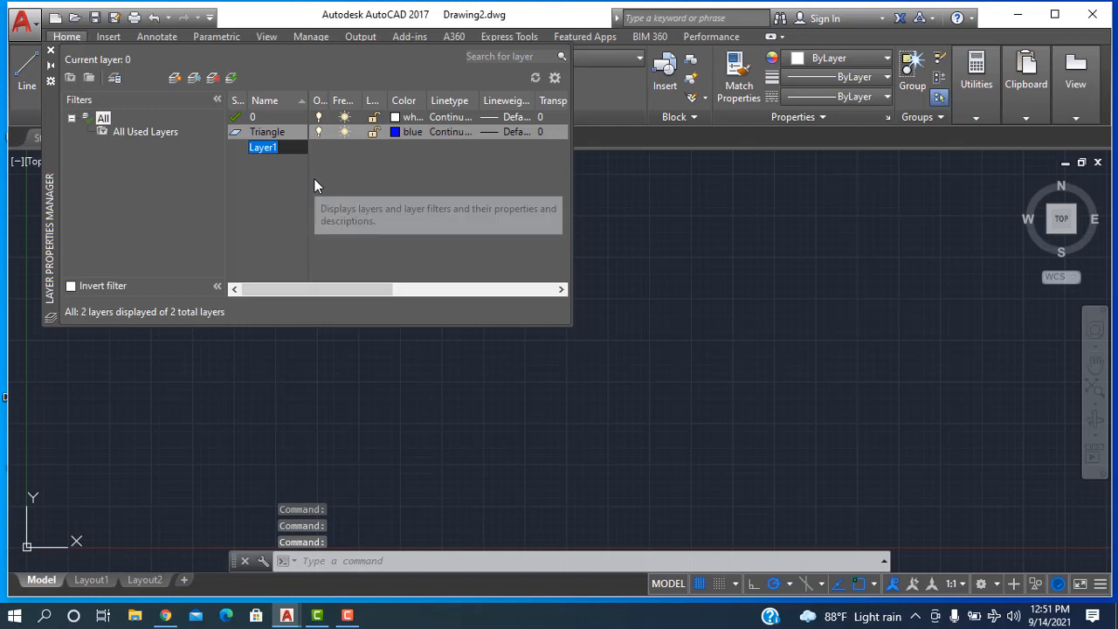
type("Rectangle")
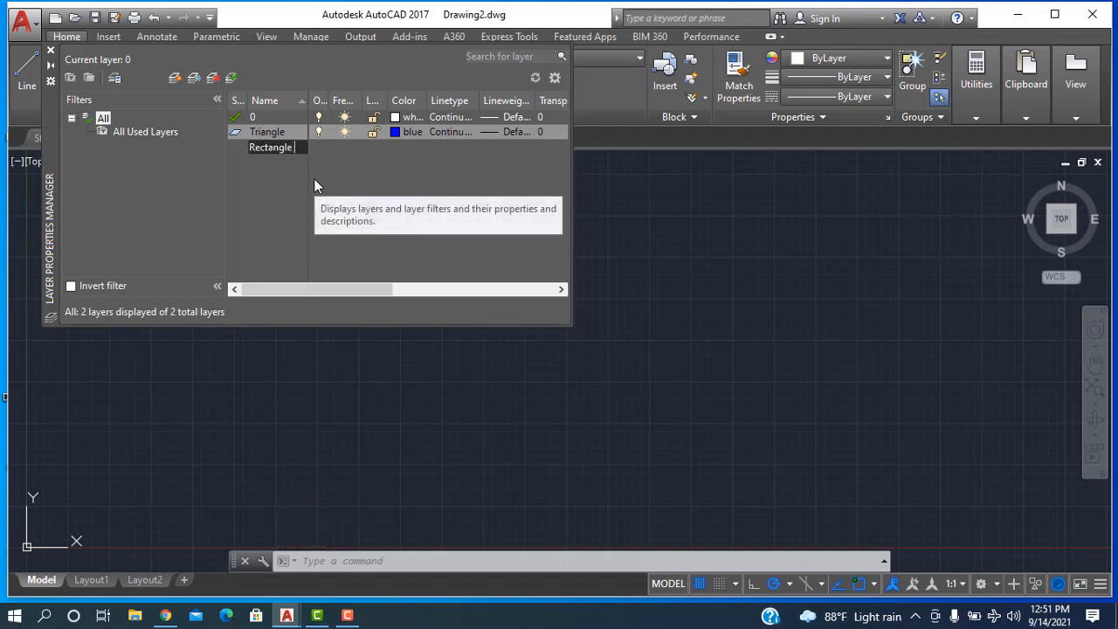
key("Return")
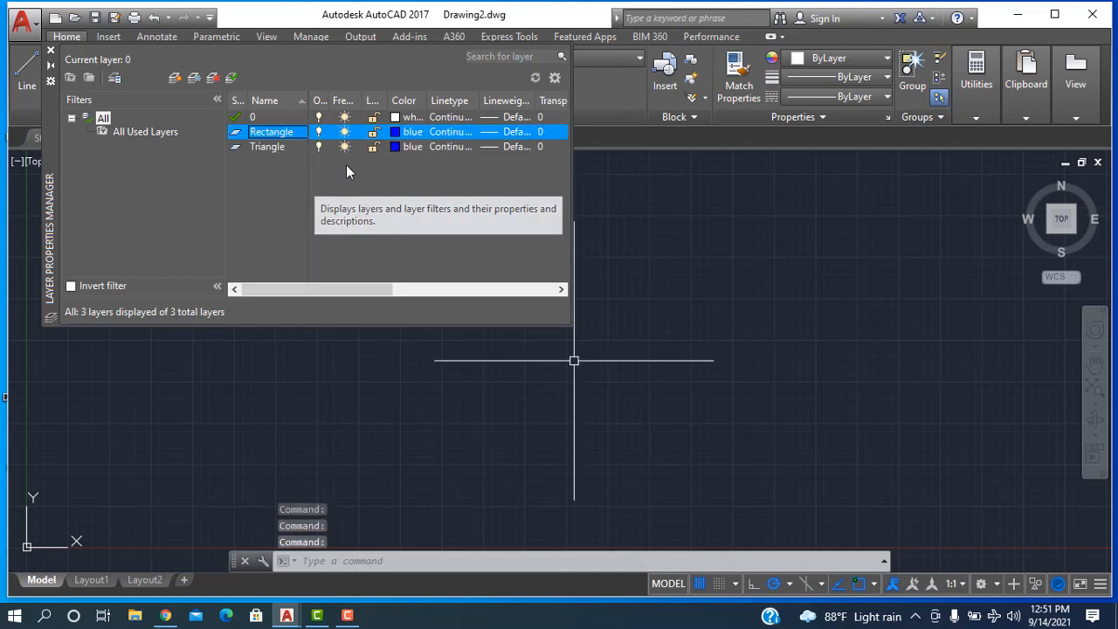
left_click(395, 131)
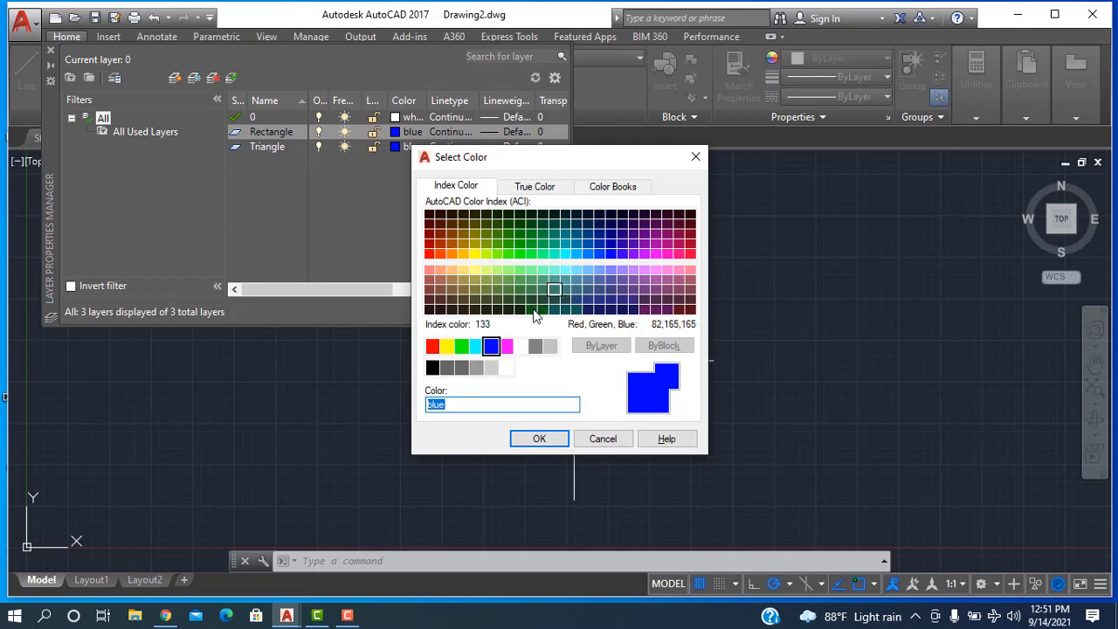
left_click(434, 347)
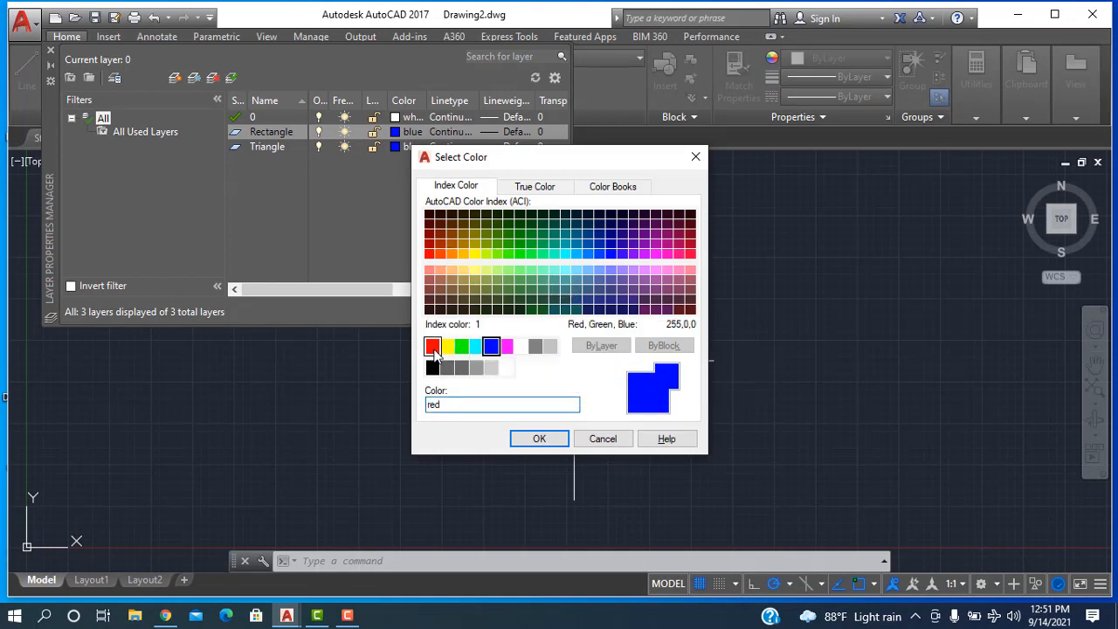
left_click(538, 438)
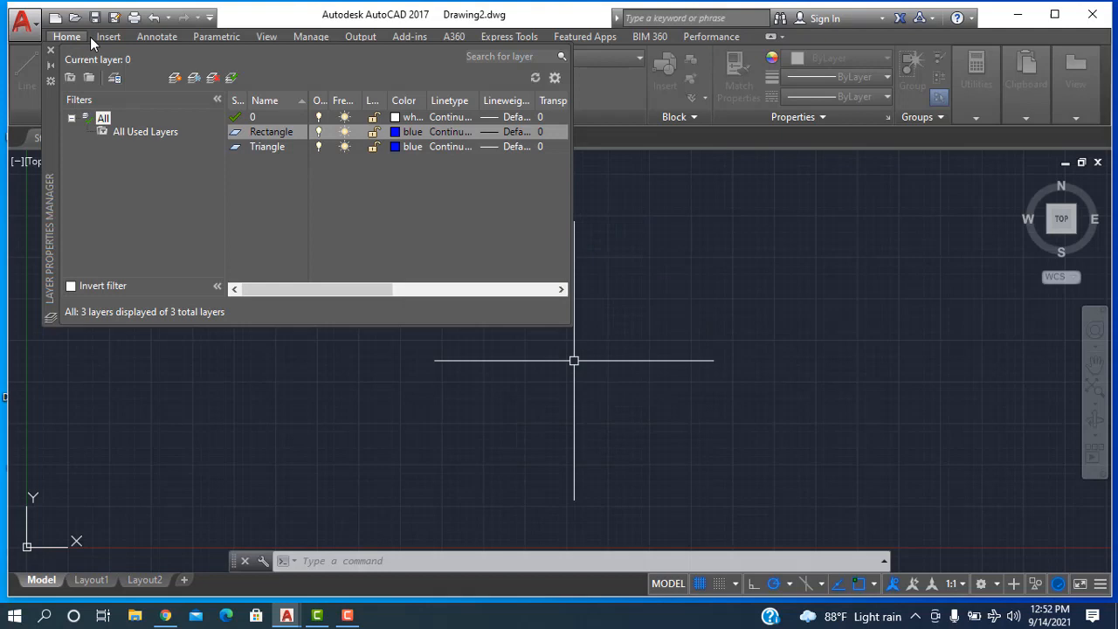
Add a layer named Spere and set its color to yellow
left_click(174, 79)
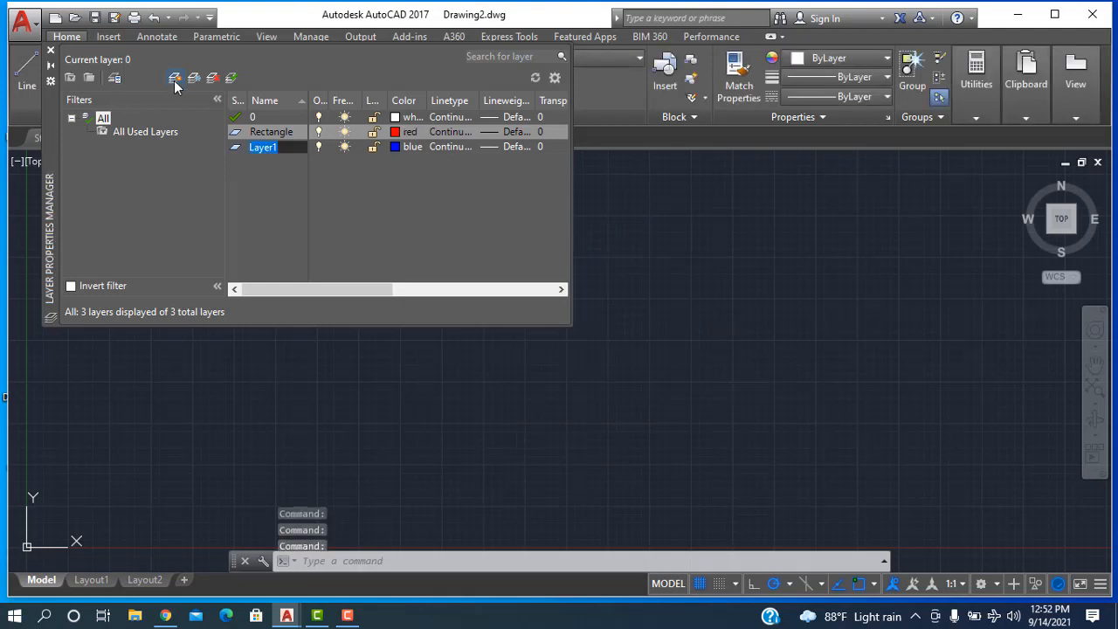
type("S")
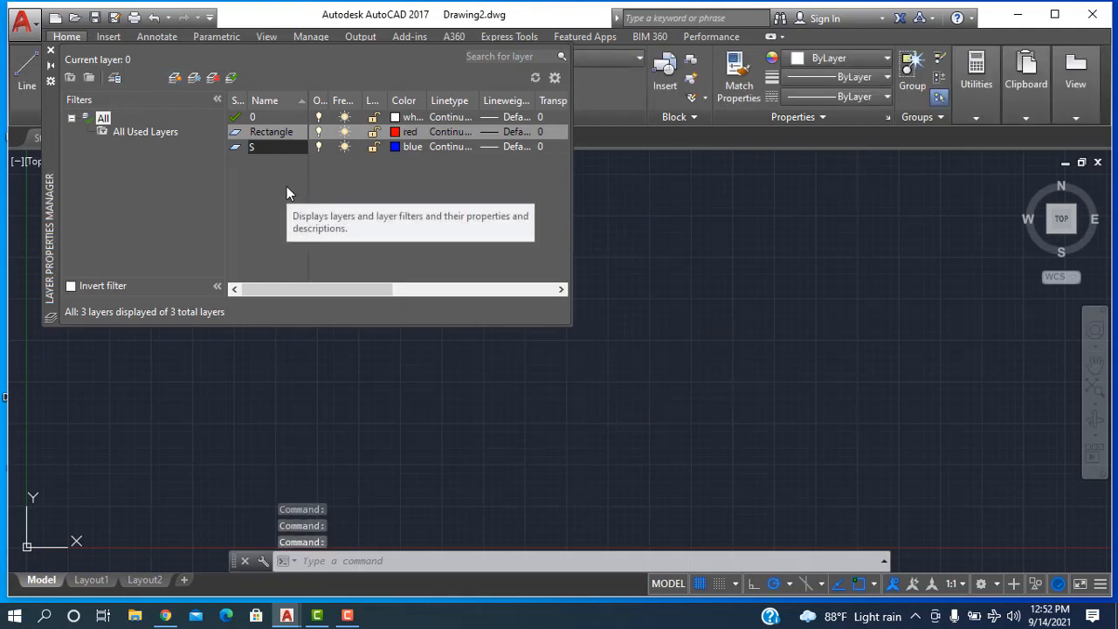
type("pere")
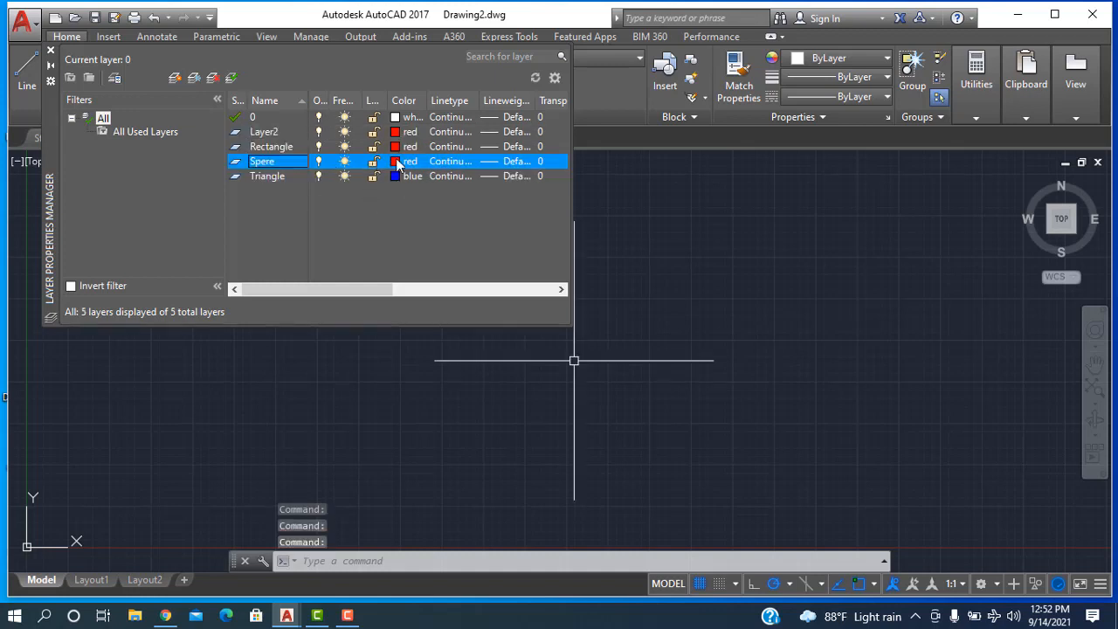
left_click(395, 162)
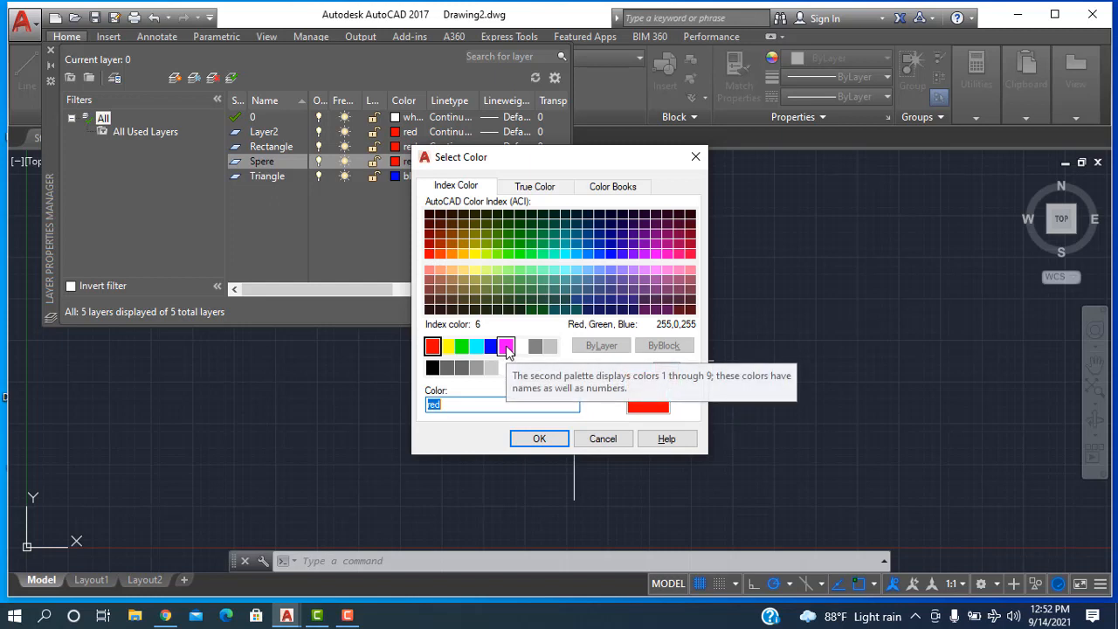
left_click(450, 347)
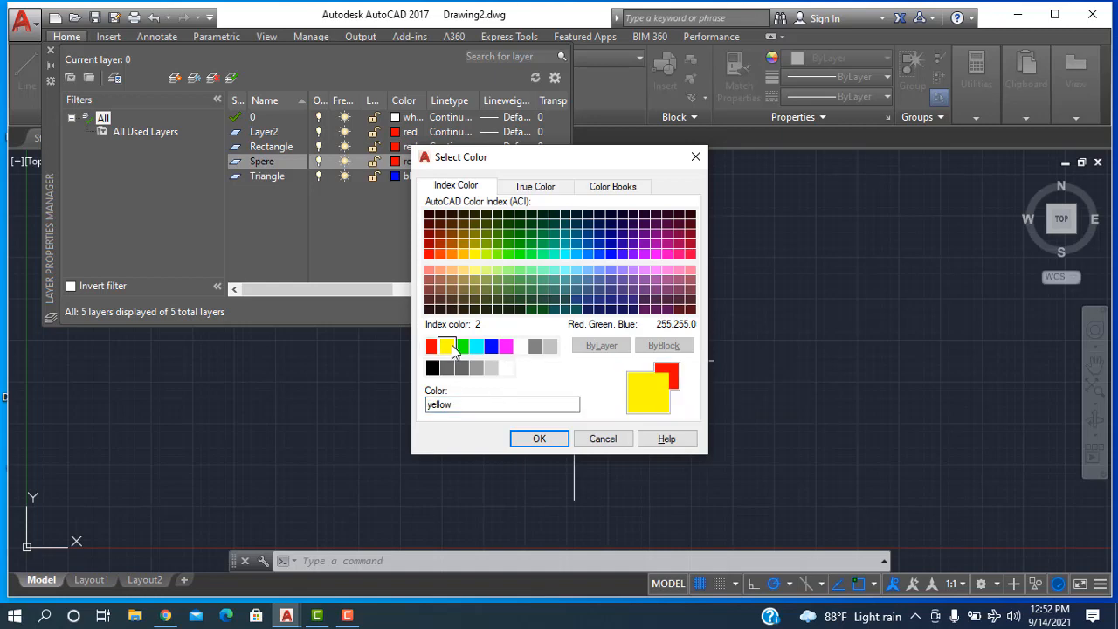
left_click(556, 438)
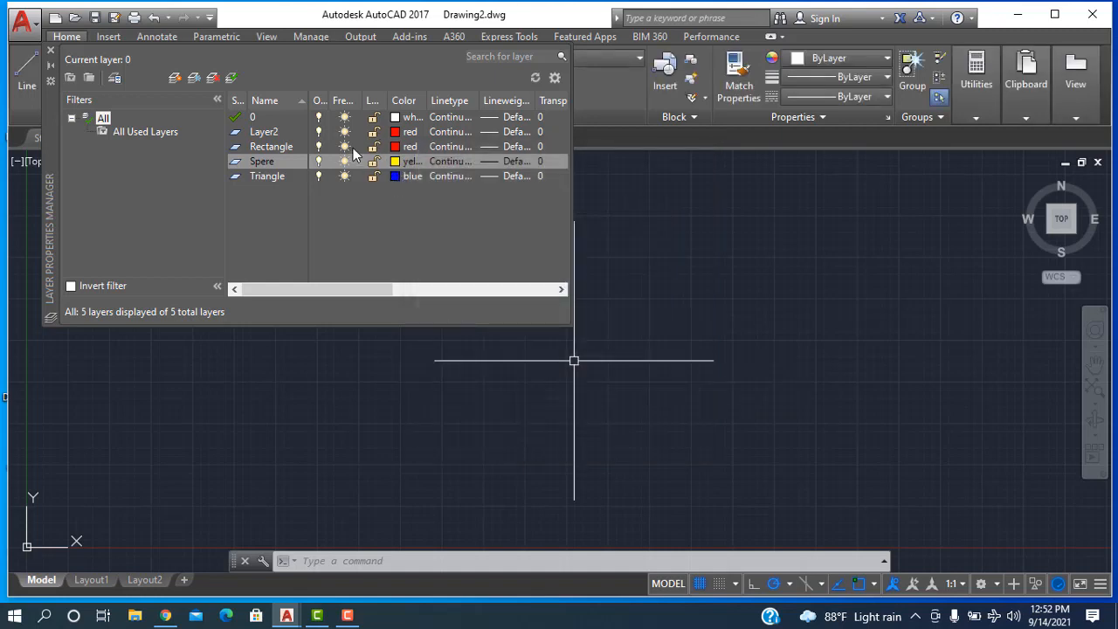
Delete the surplus layer Layer2 and close the layer manager
left_click(266, 131)
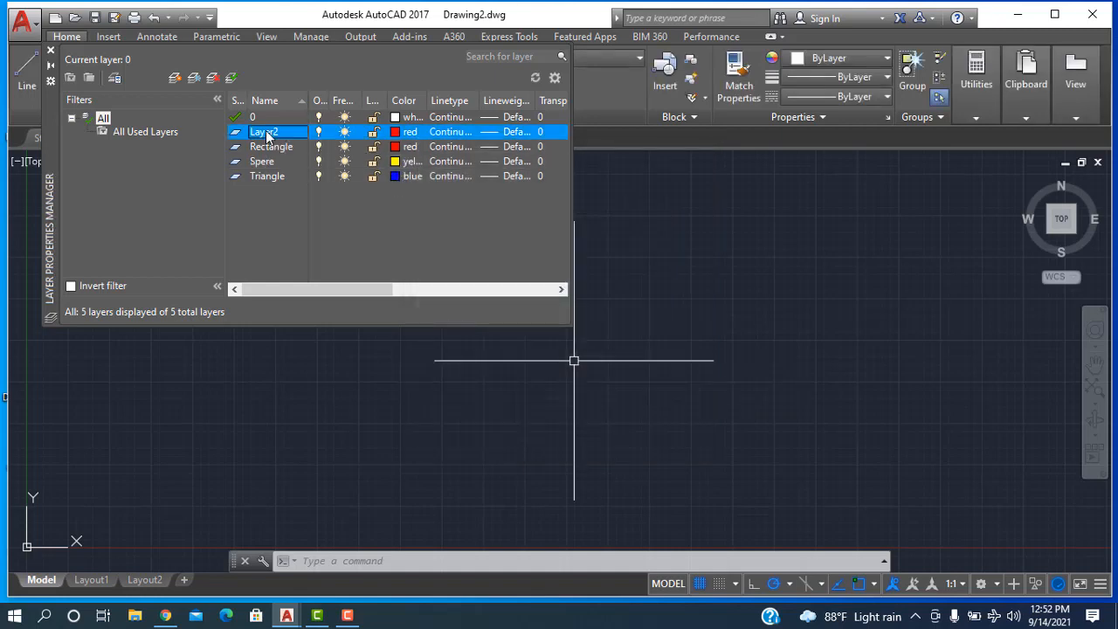
key("Delete")
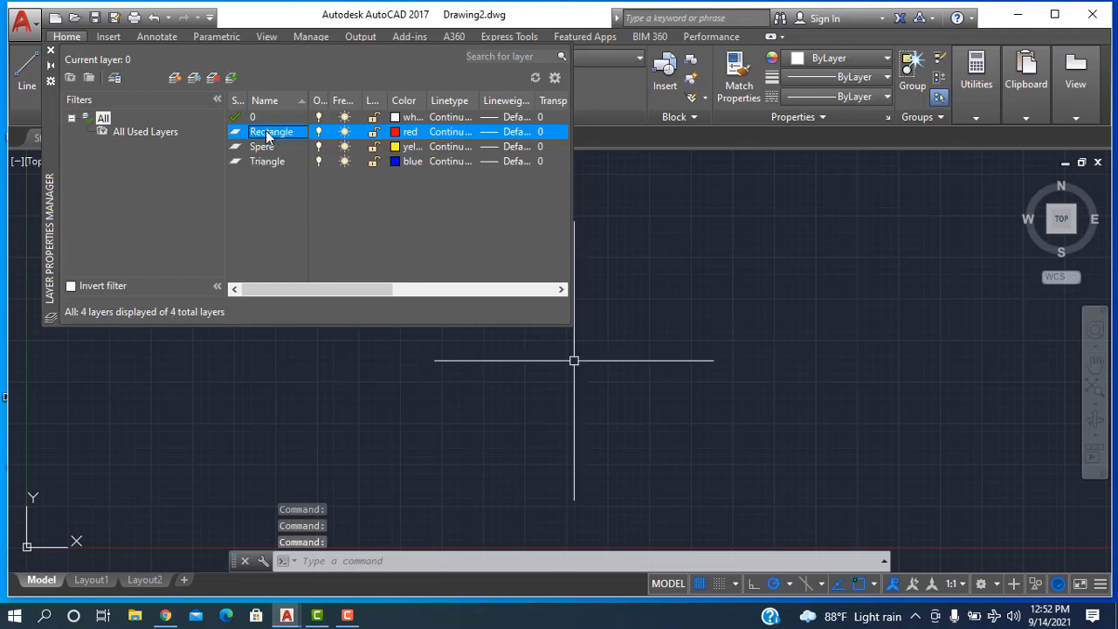
left_click(51, 51)
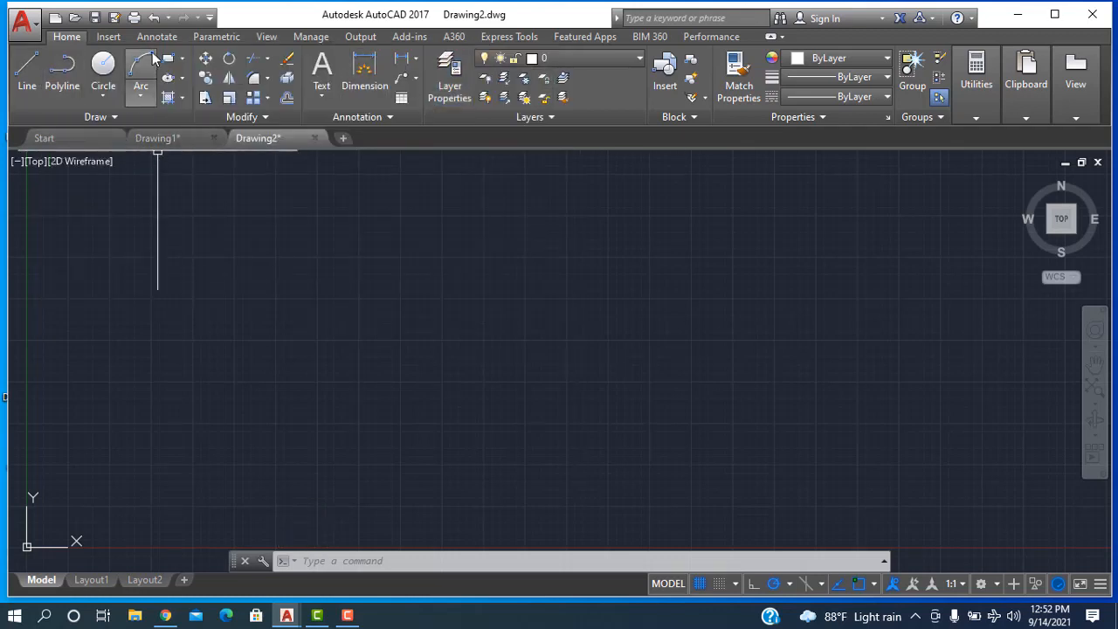
On the Triangle layer, draw a closed right triangle with a 10-unit vertical side and a 3-unit base extending to the right
left_click(641, 58)
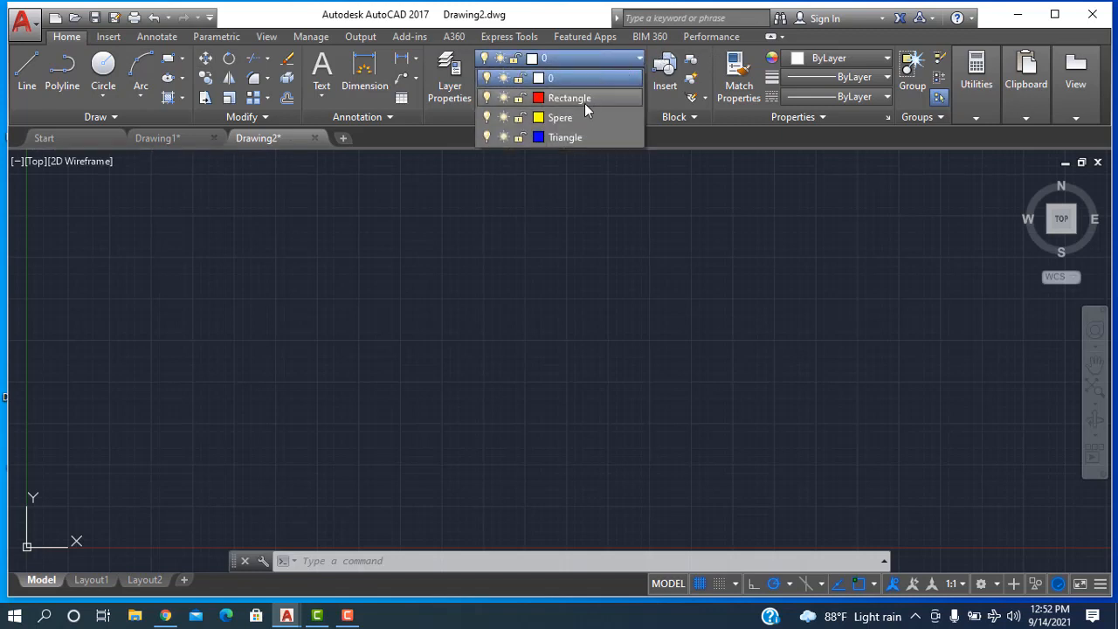
left_click(577, 138)
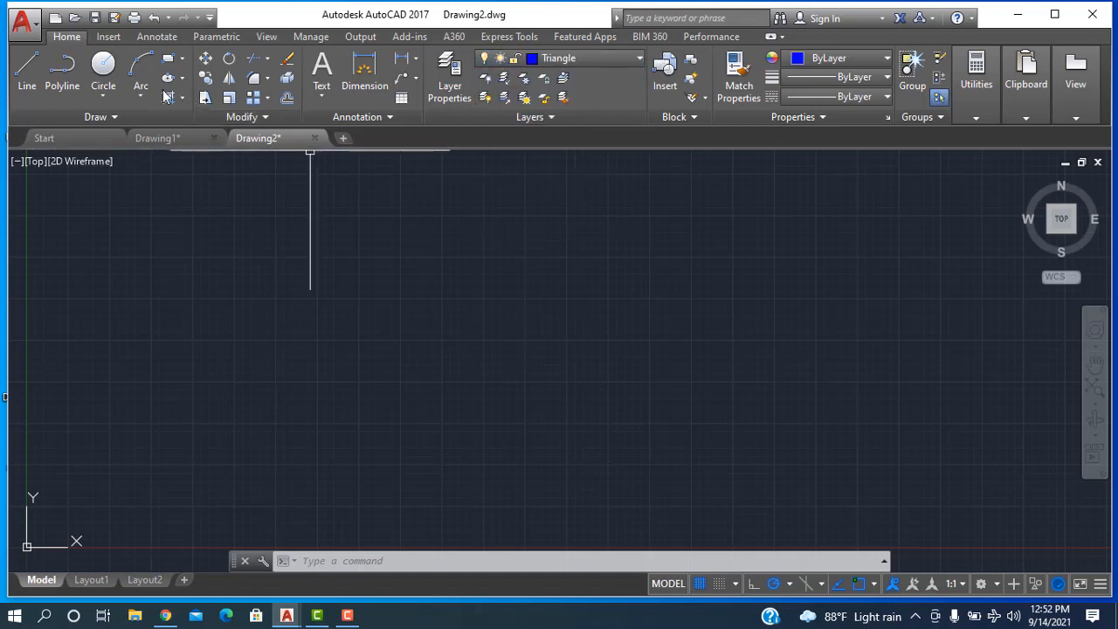
left_click(27, 70)
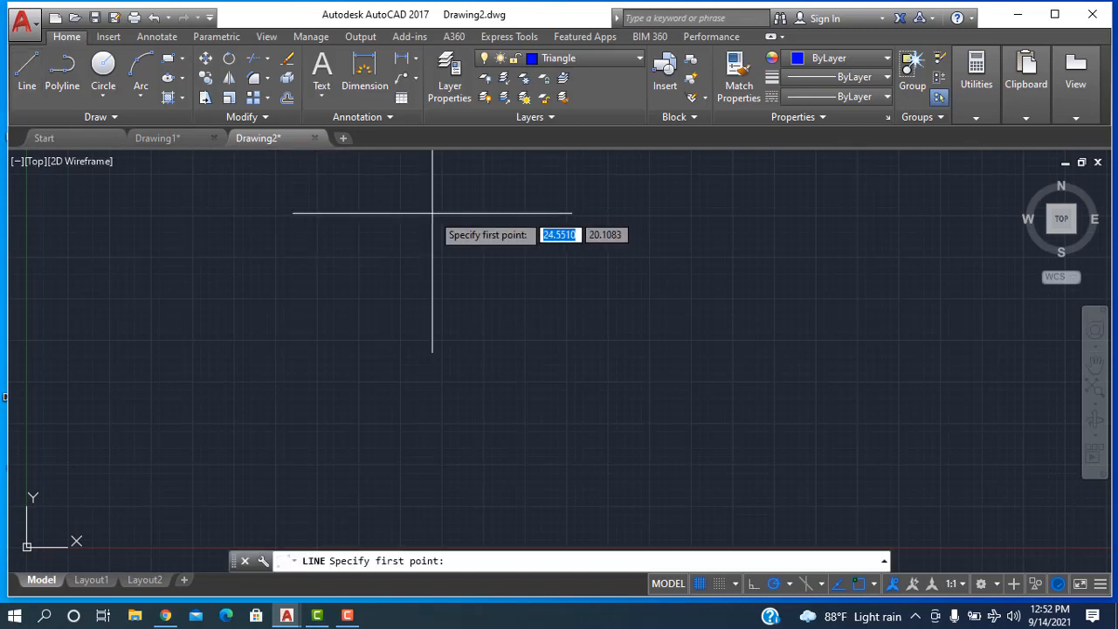
left_click(361, 218)
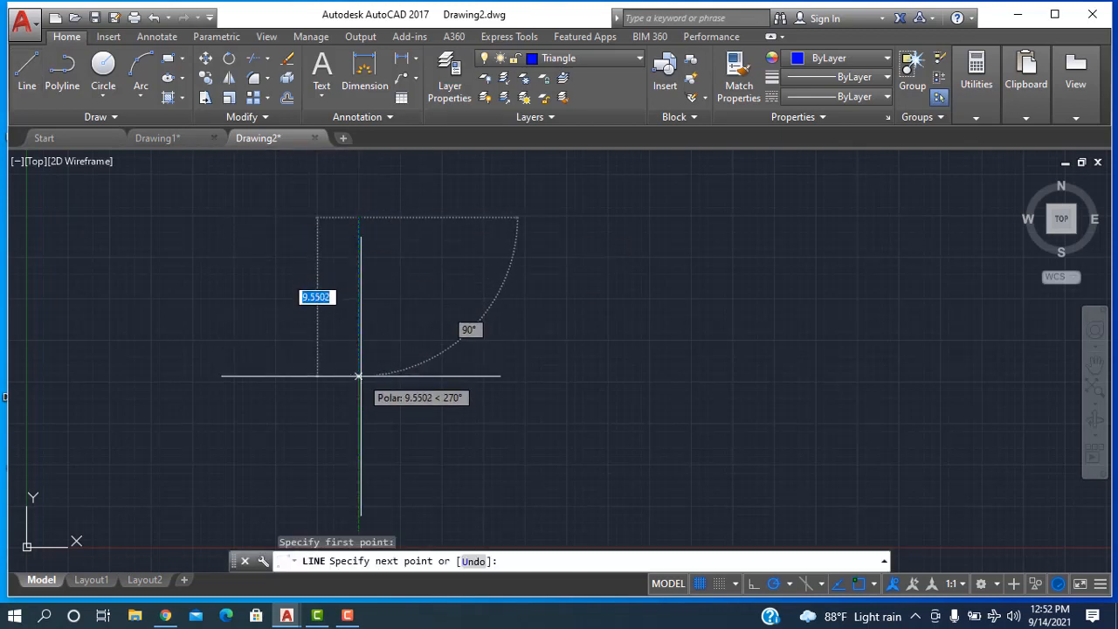
type("10")
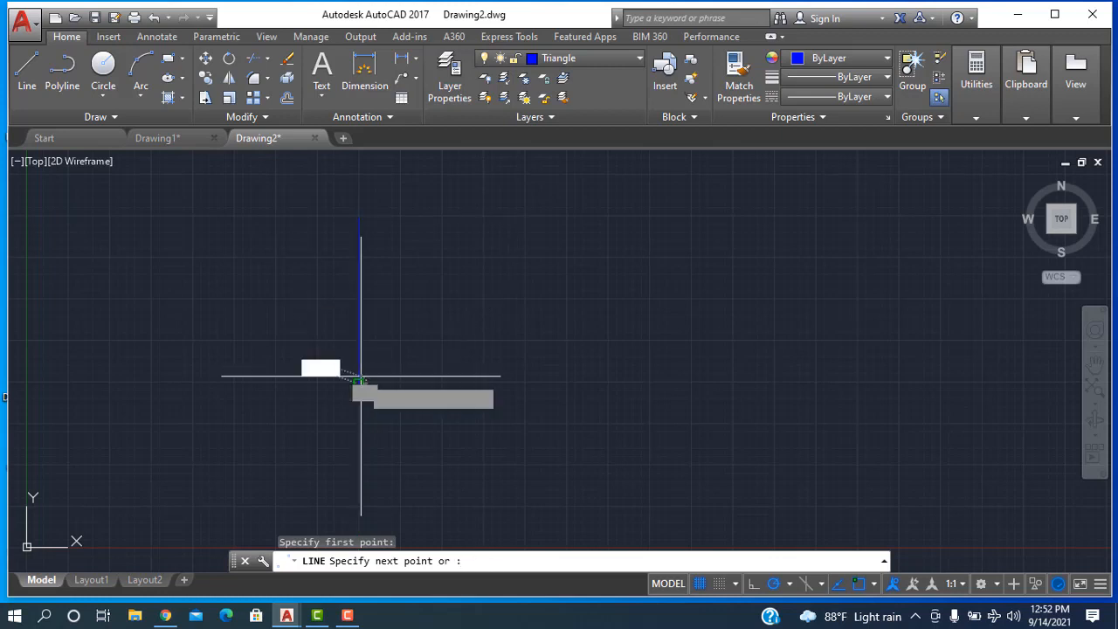
key("Return")
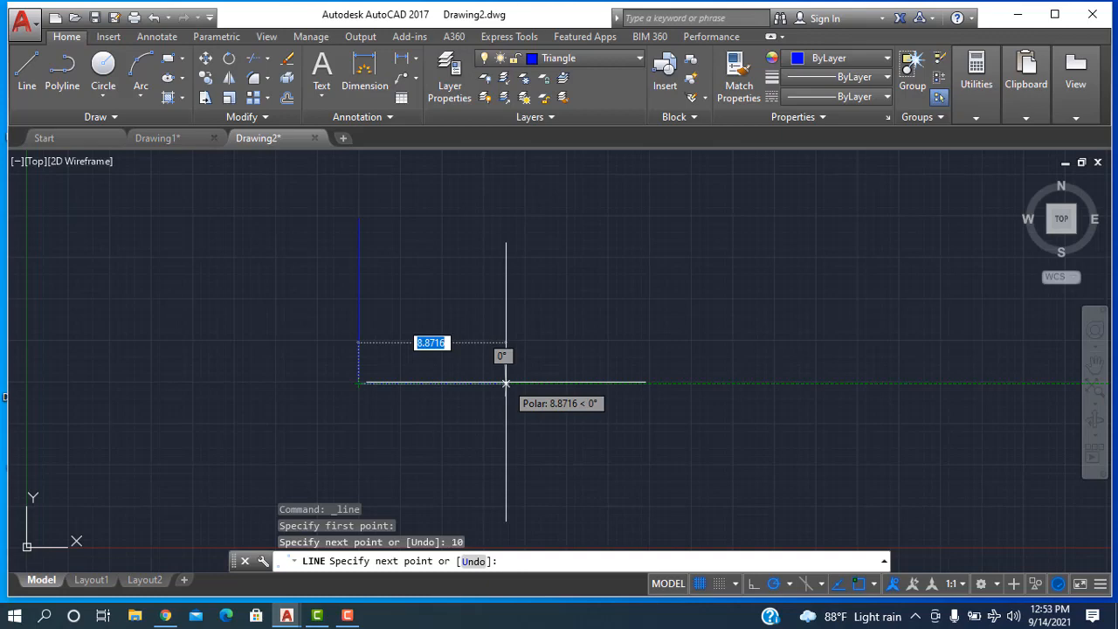
type("3")
key("Return")
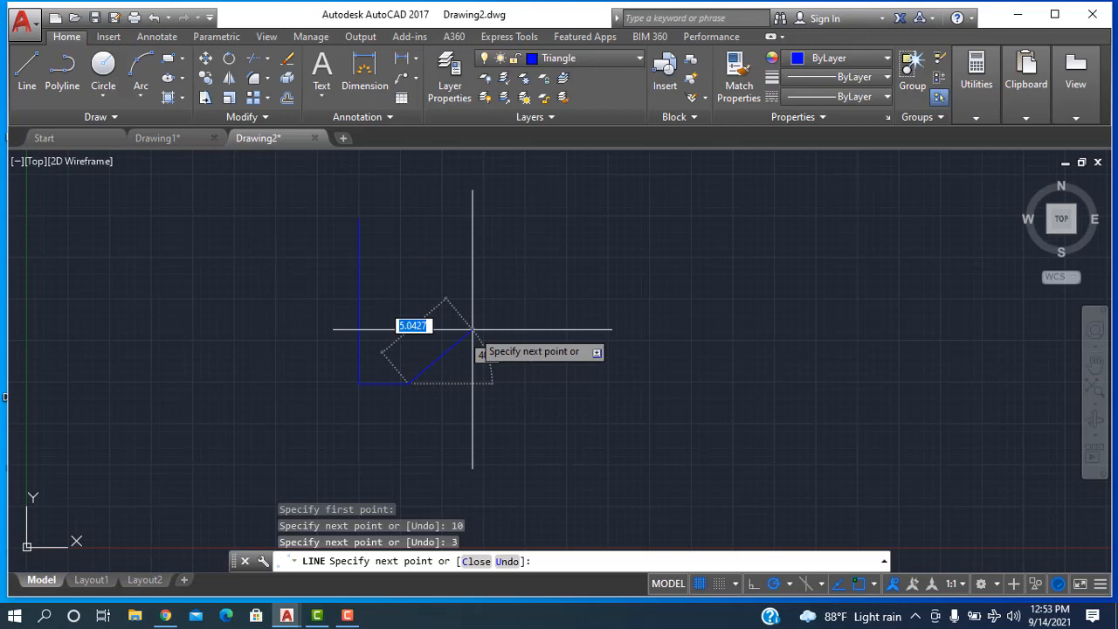
left_click(358, 217)
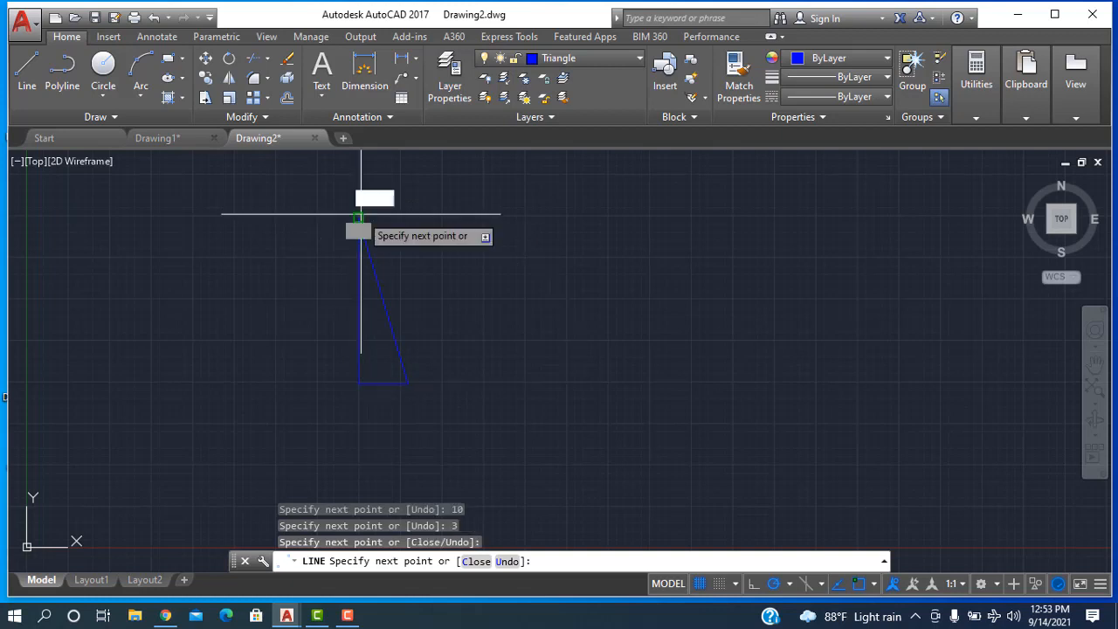
key("Escape")
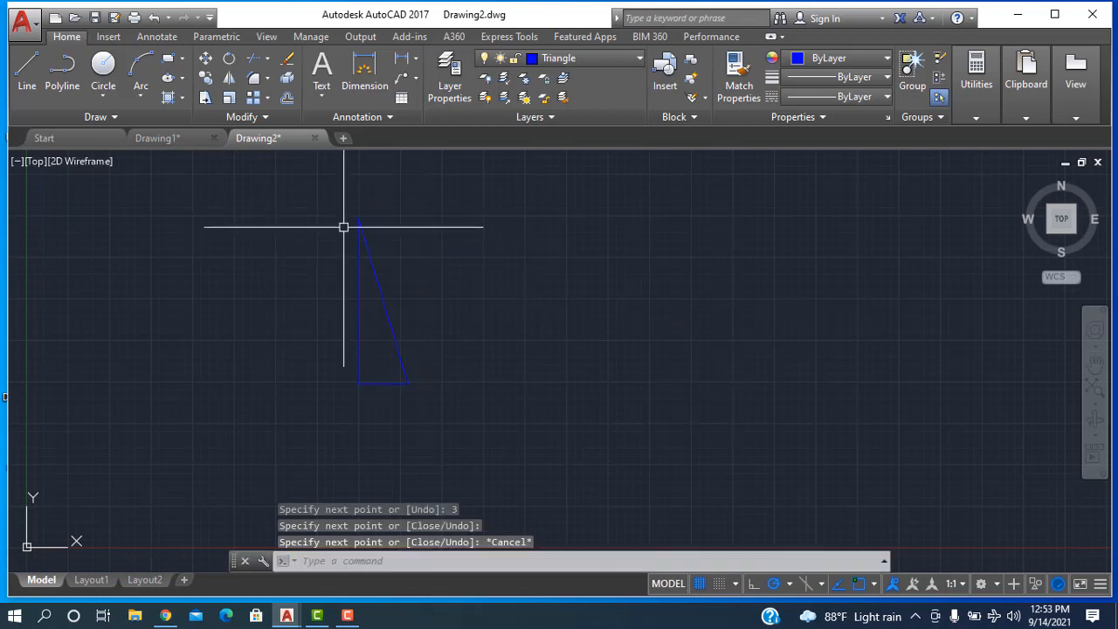
Change the Triangle layer's color to cyan
scroll(337, 202, "up", 4)
scroll(336, 208, "down", 2)
scroll(355, 236, "down", 2)
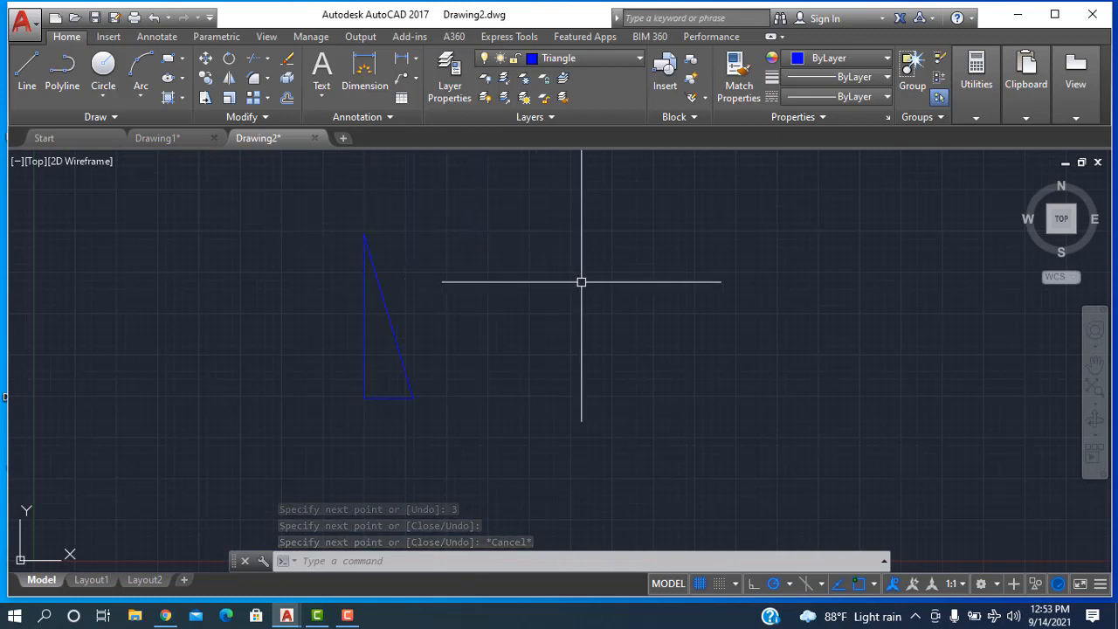
type("la")
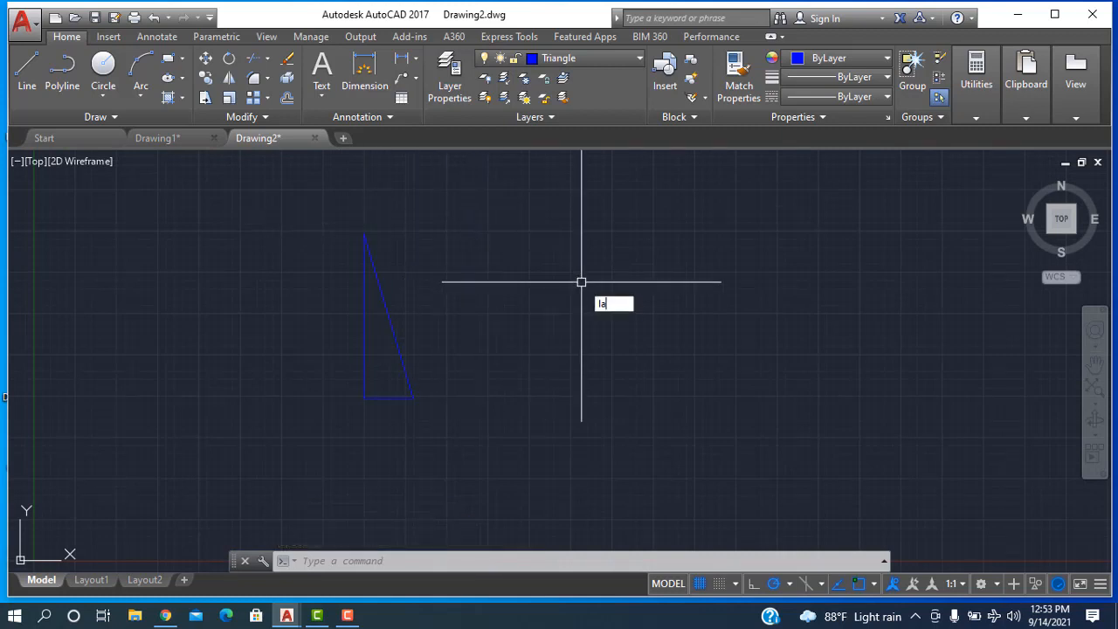
type("yer")
key("Return")
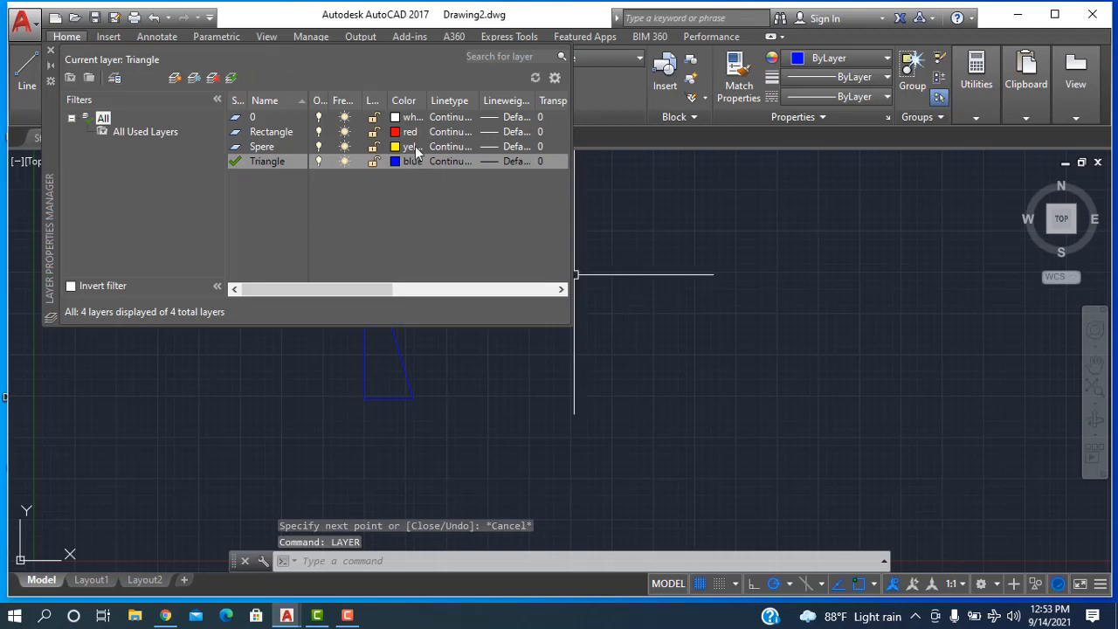
left_click(403, 162)
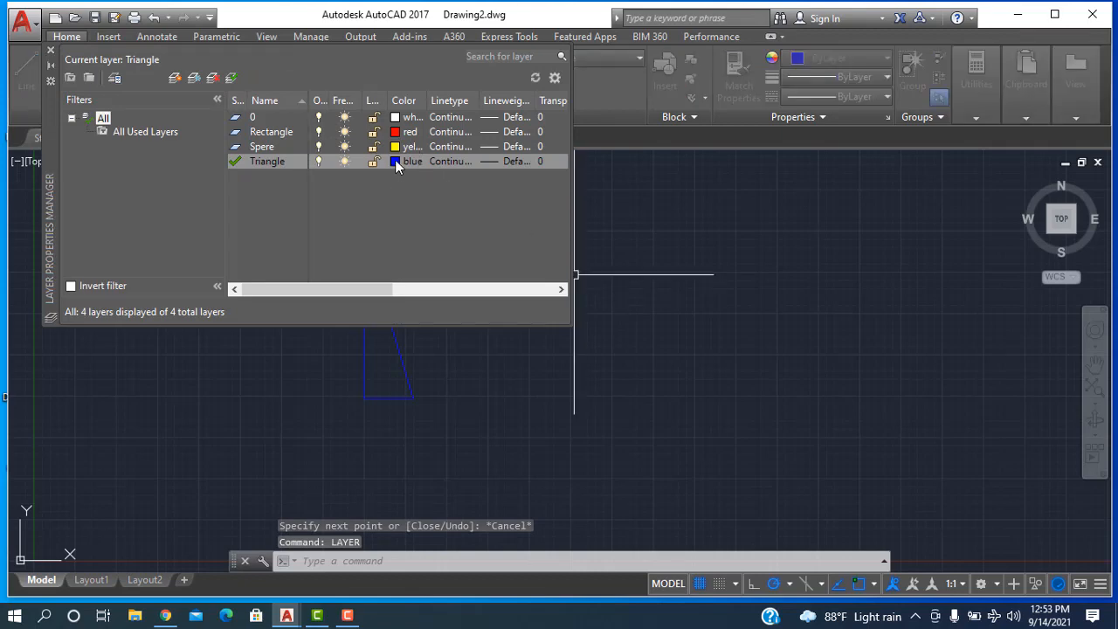
left_click(476, 346)
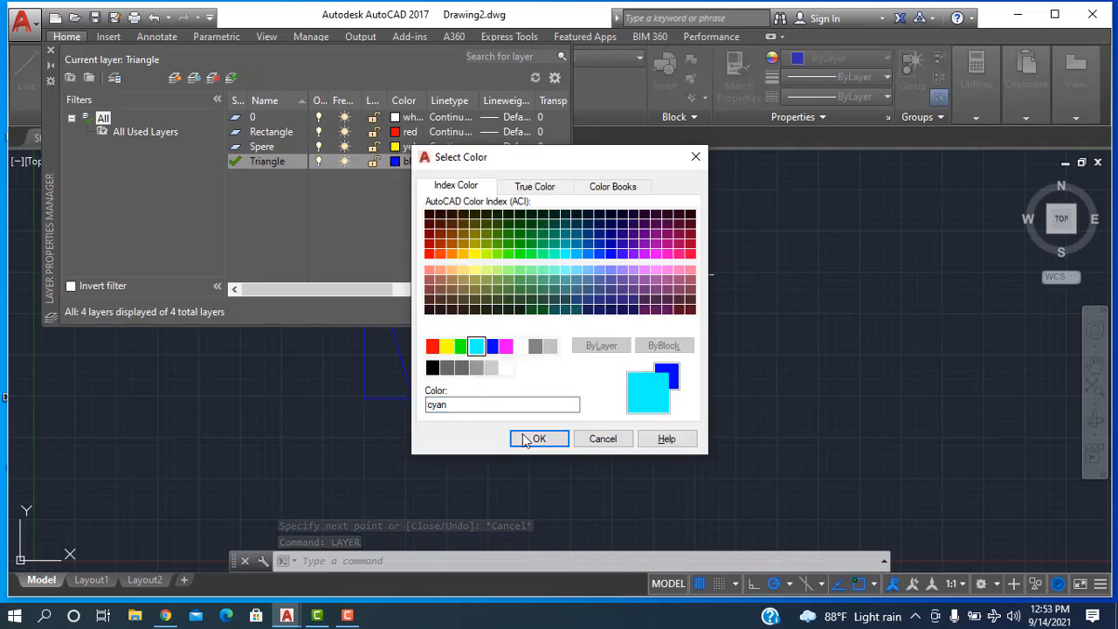
left_click(540, 440)
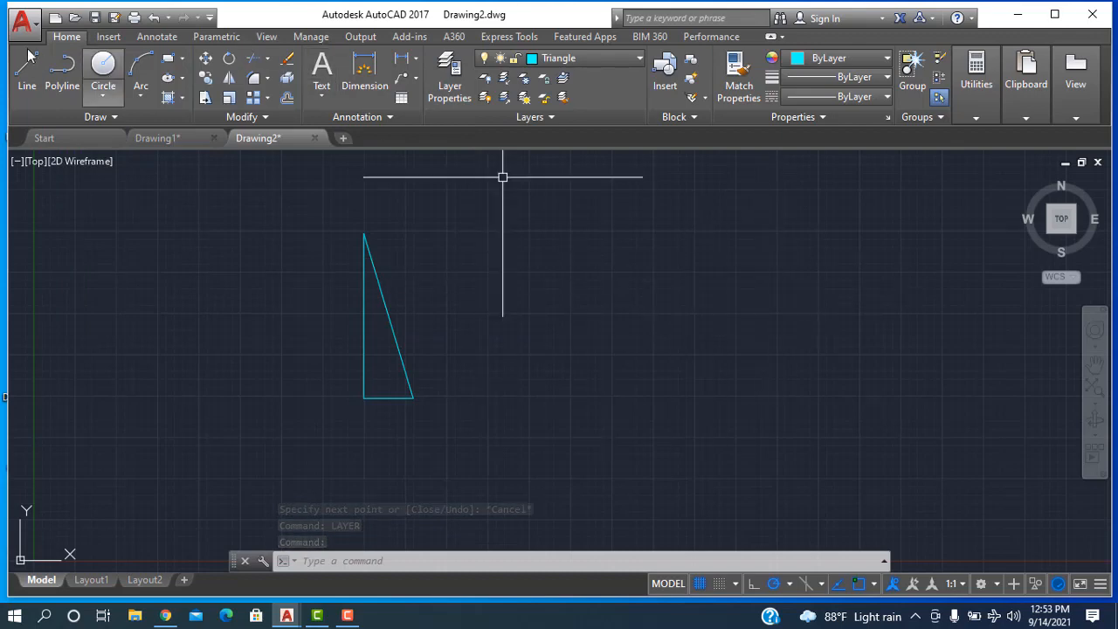
Draw an upright rectangle to the right of the triangle, aligned with the triangle's apex and base
left_click(168, 57)
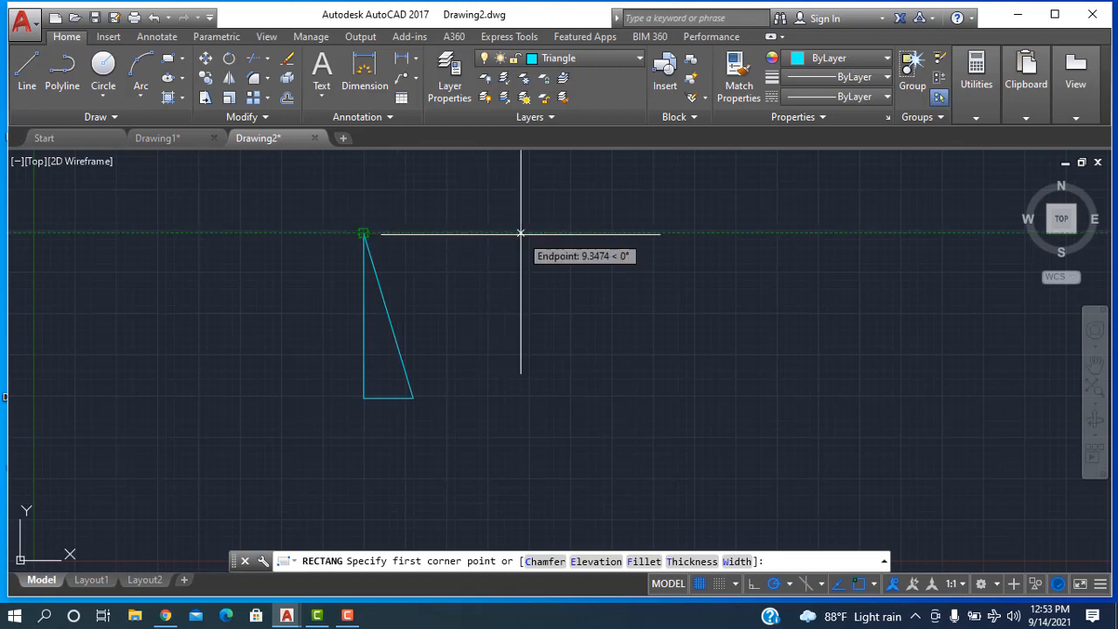
left_click(539, 234)
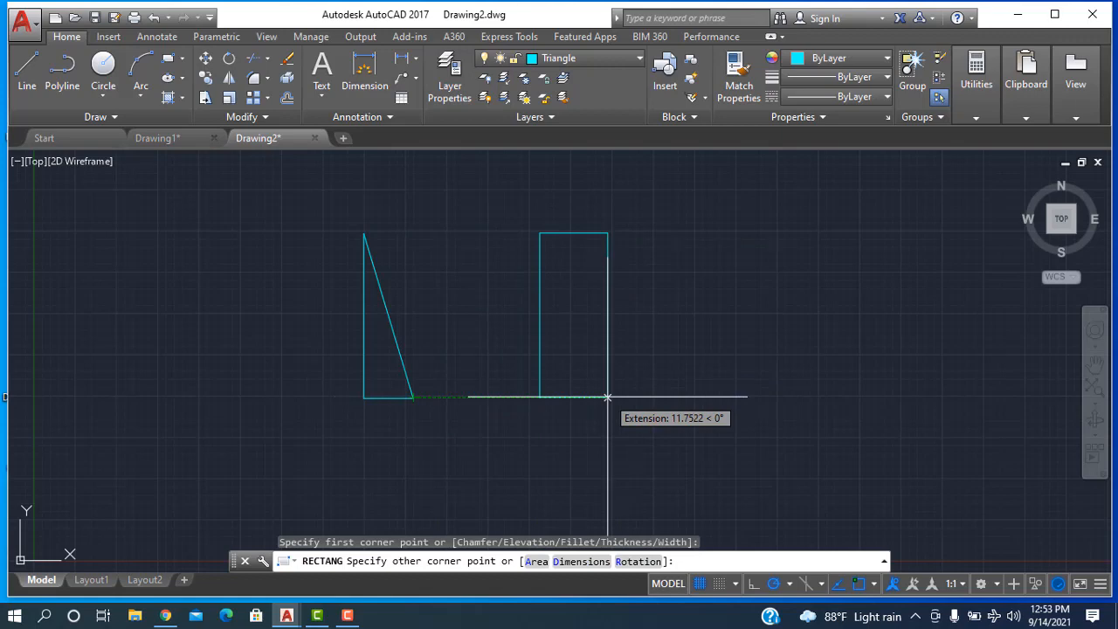
left_click(607, 397)
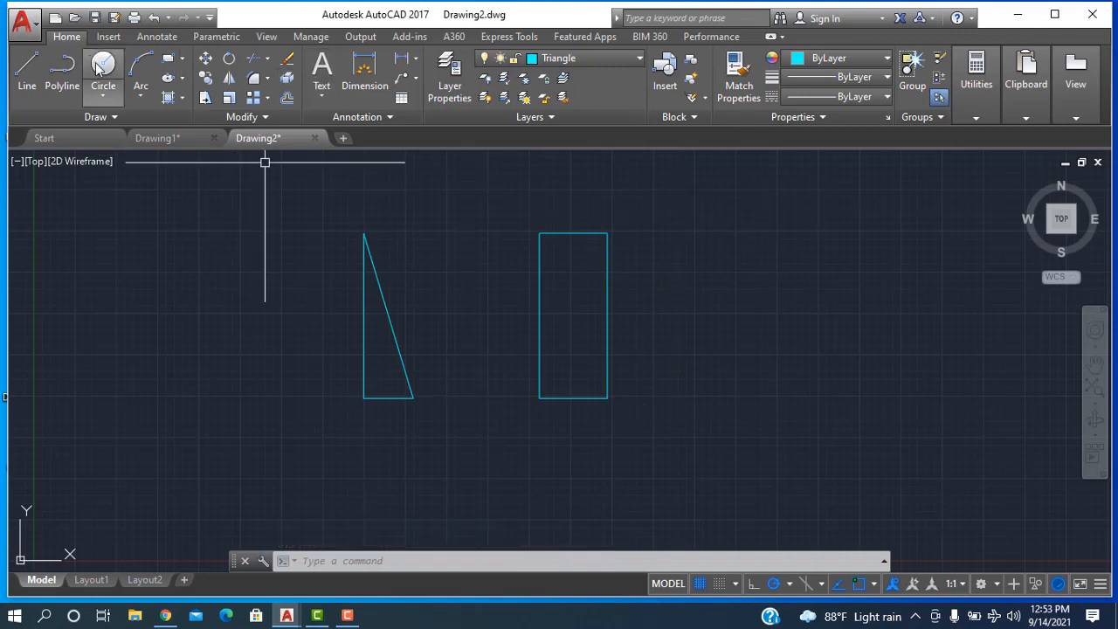
Make Rectangle the current layer
double_click(571, 231)
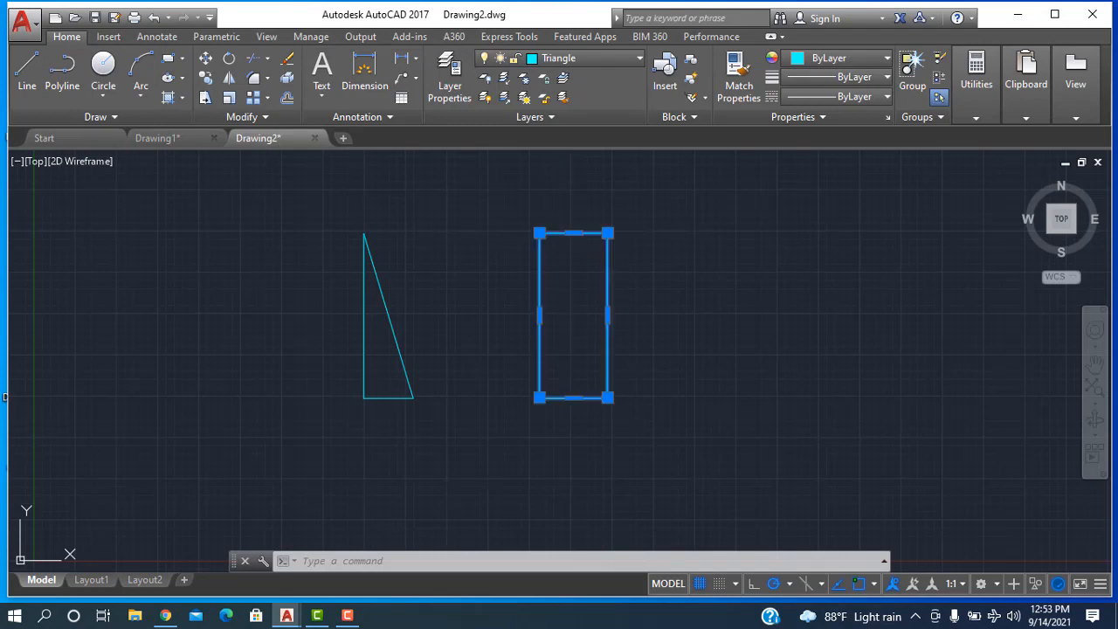
left_click(607, 61)
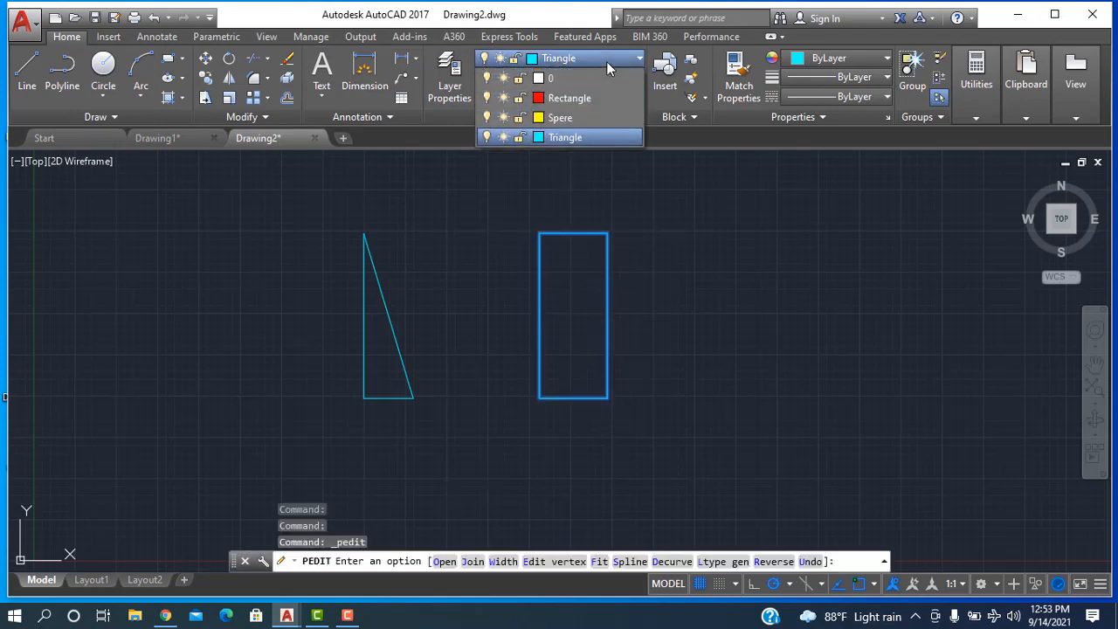
left_click(578, 98)
key("Escape")
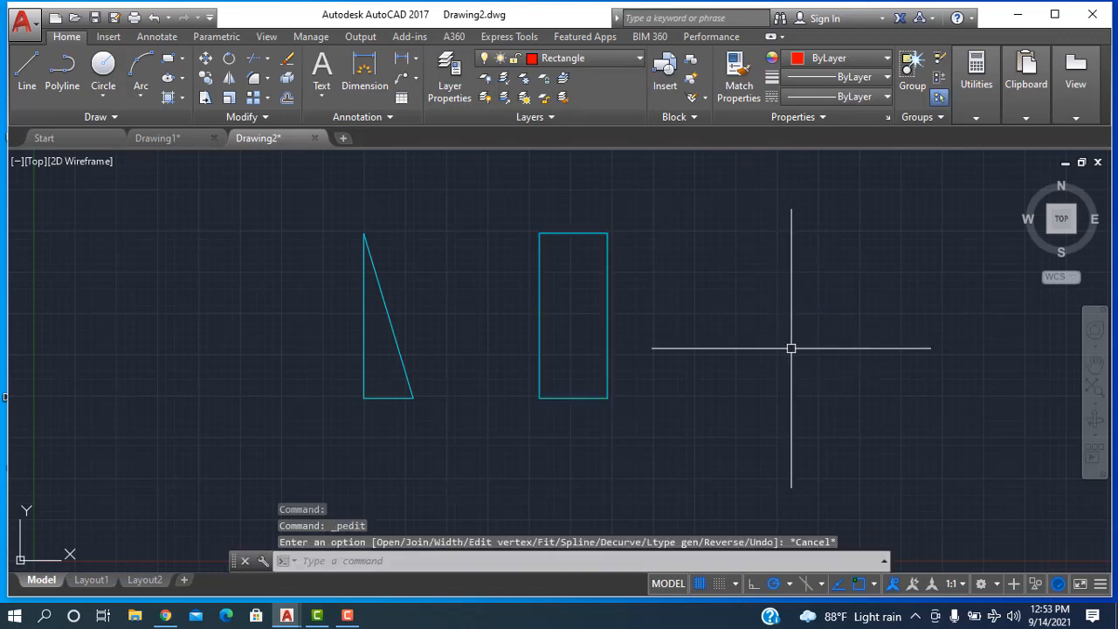
Assign the drawn rectangle to the Rectangle layer and clear the selection
left_click(606, 247)
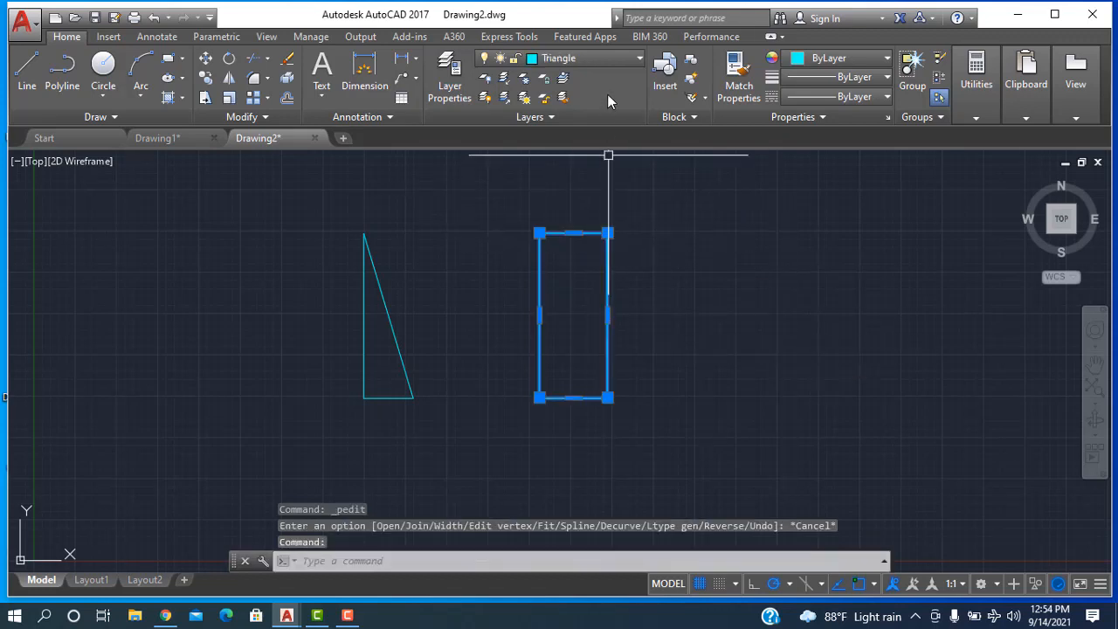
left_click(602, 64)
left_click(581, 95)
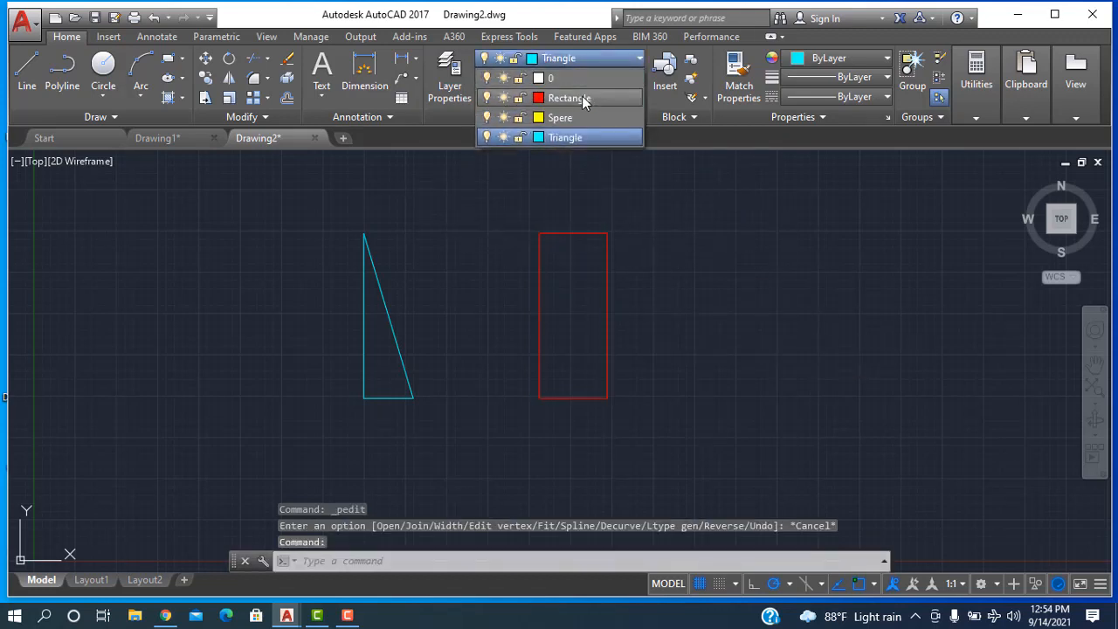
key("Escape")
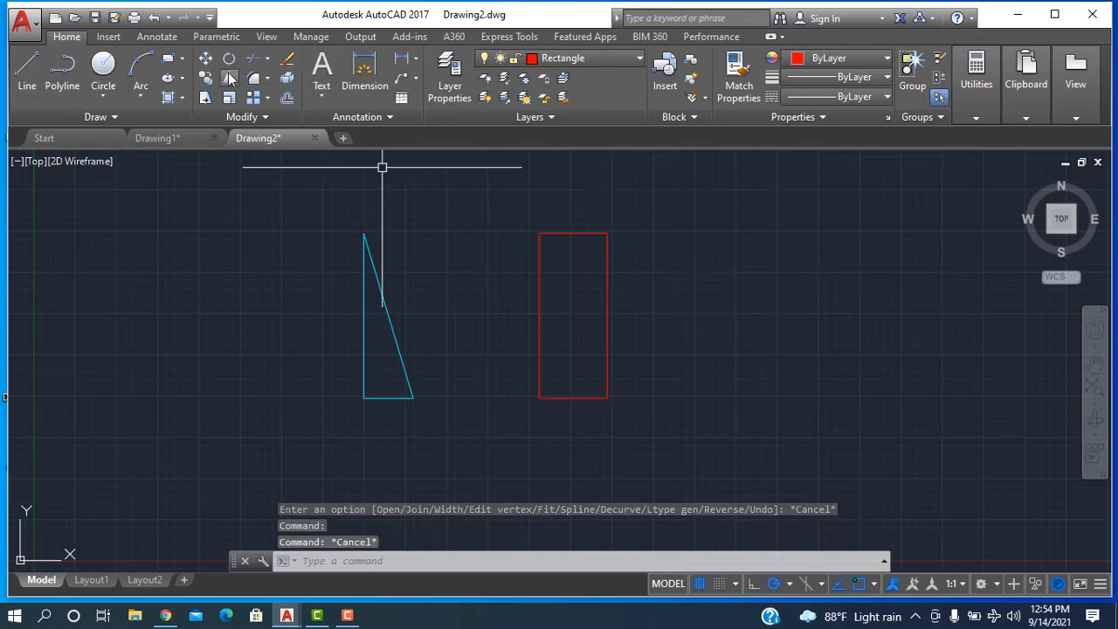
Draw a circle of radius about 5 right of the rectangle, centered level with the rectangle's center and reaching down to its base level
left_click(103, 70)
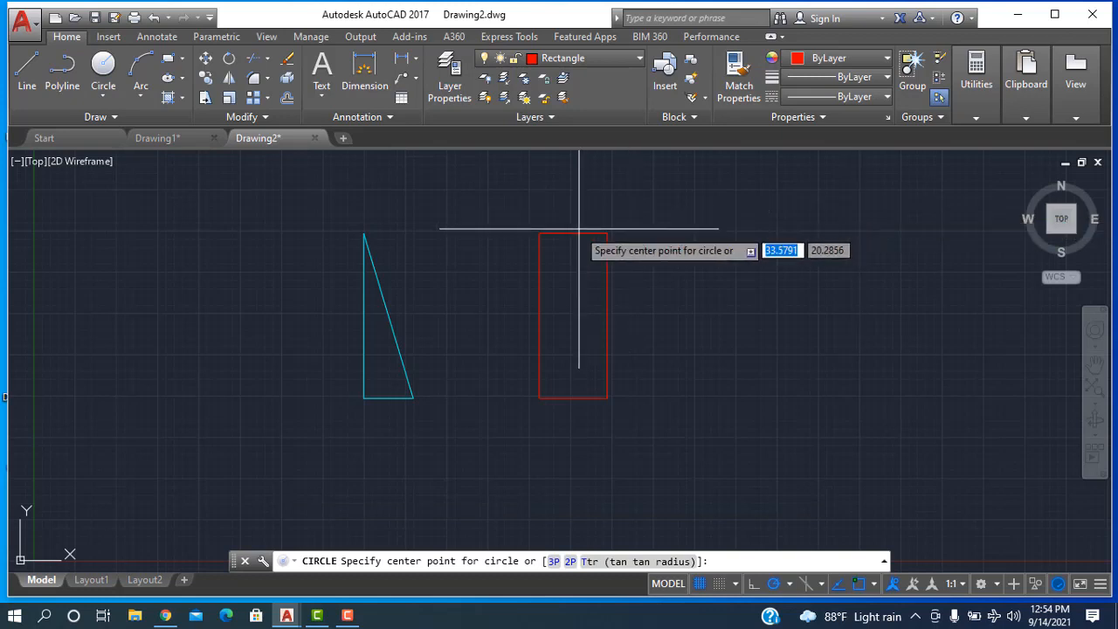
mouse_move(573, 315)
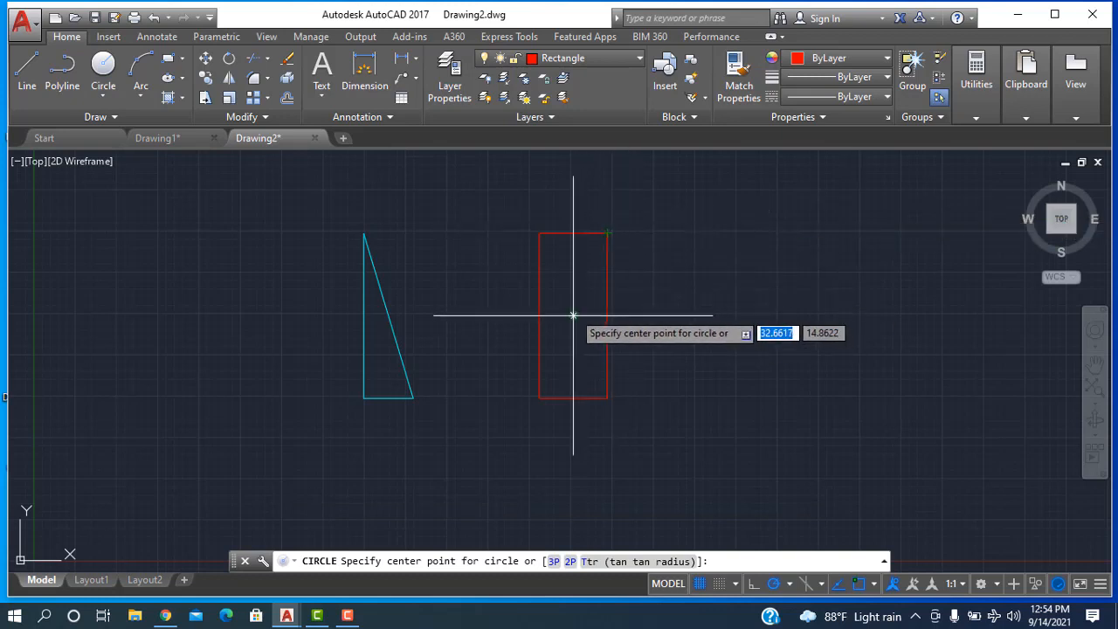
left_click(761, 315)
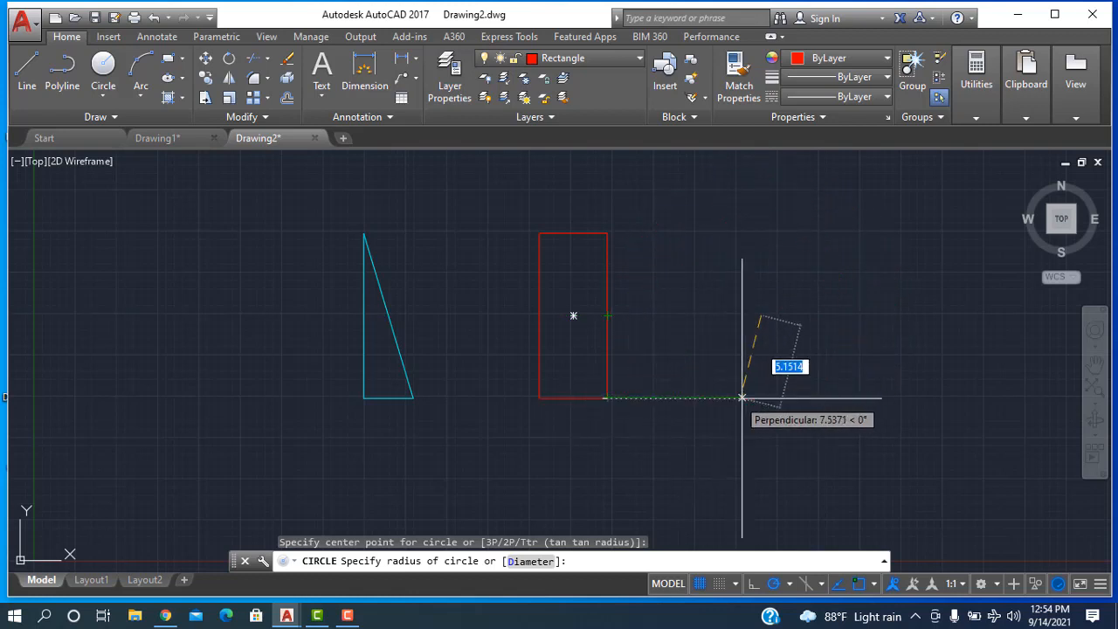
left_click(761, 398)
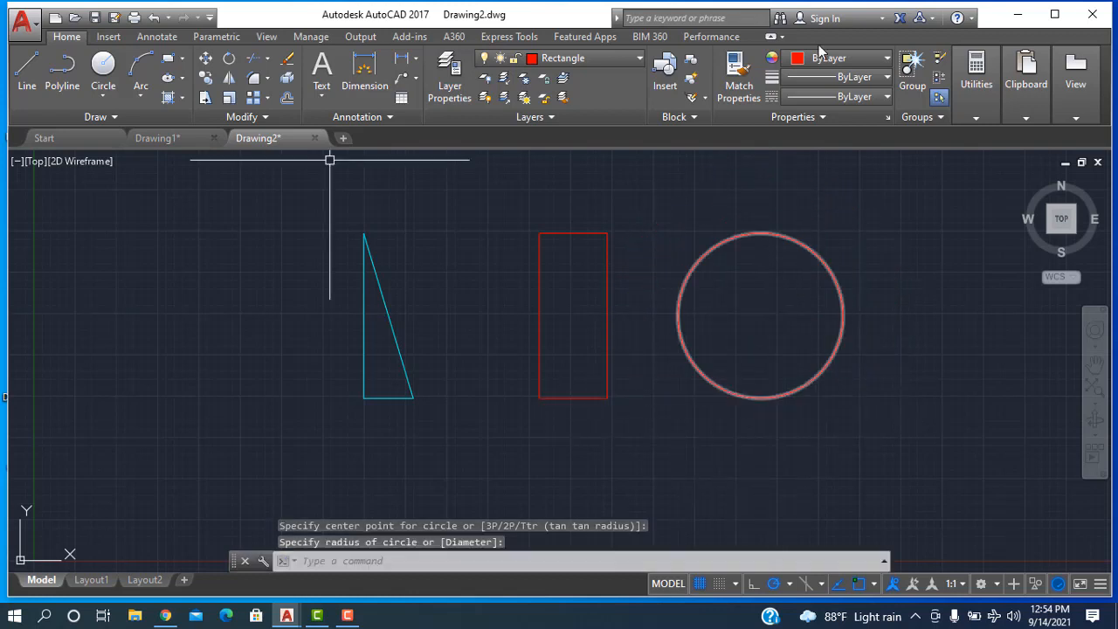
Assign the circle to the Spere layer
left_click(736, 233)
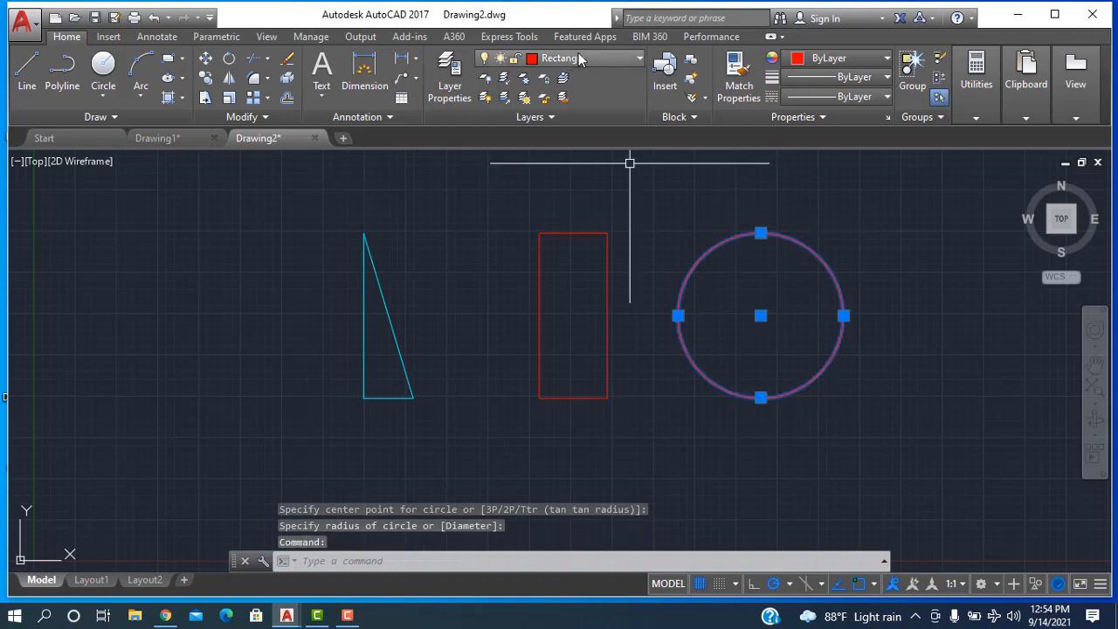
left_click(579, 58)
left_click(572, 118)
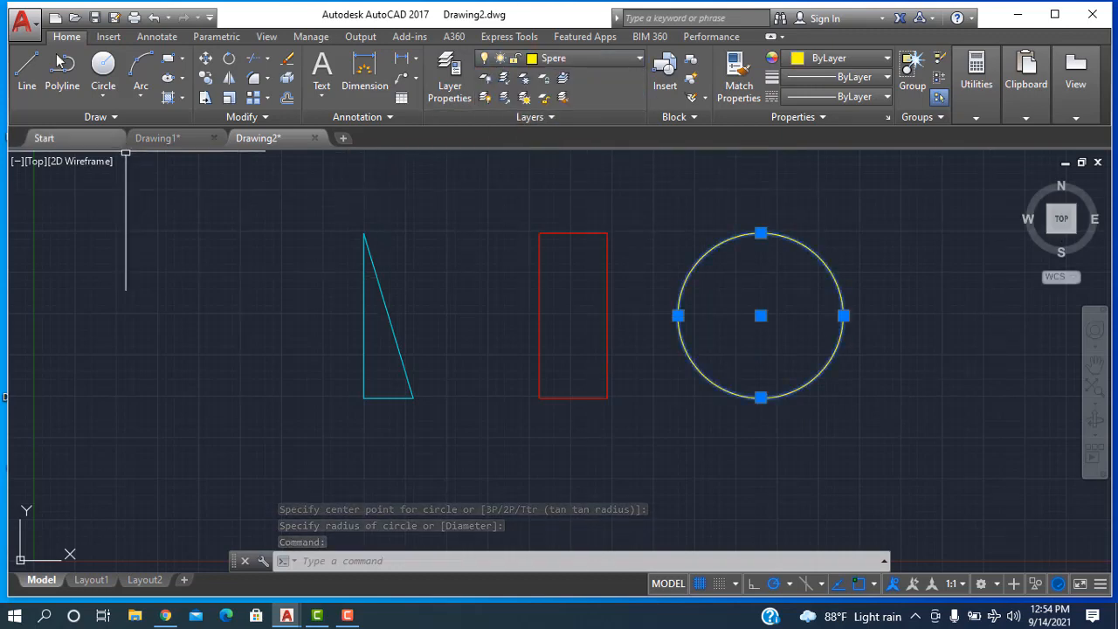
Draw a vertical diameter line through the circle from its top quadrant to its bottom quadrant
left_click(27, 71)
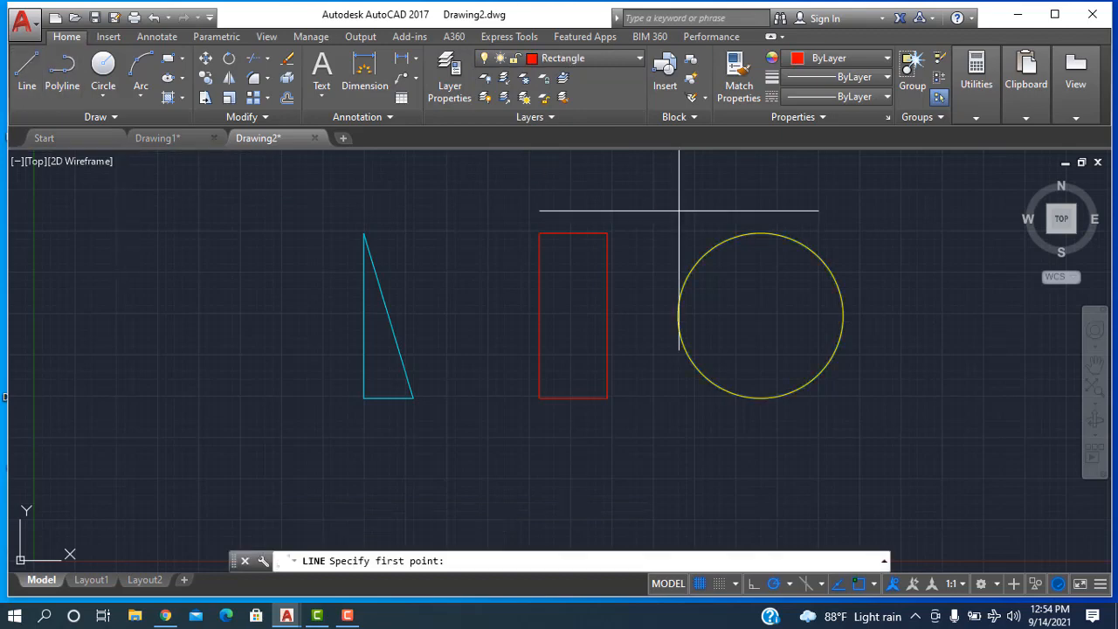
left_click(759, 236)
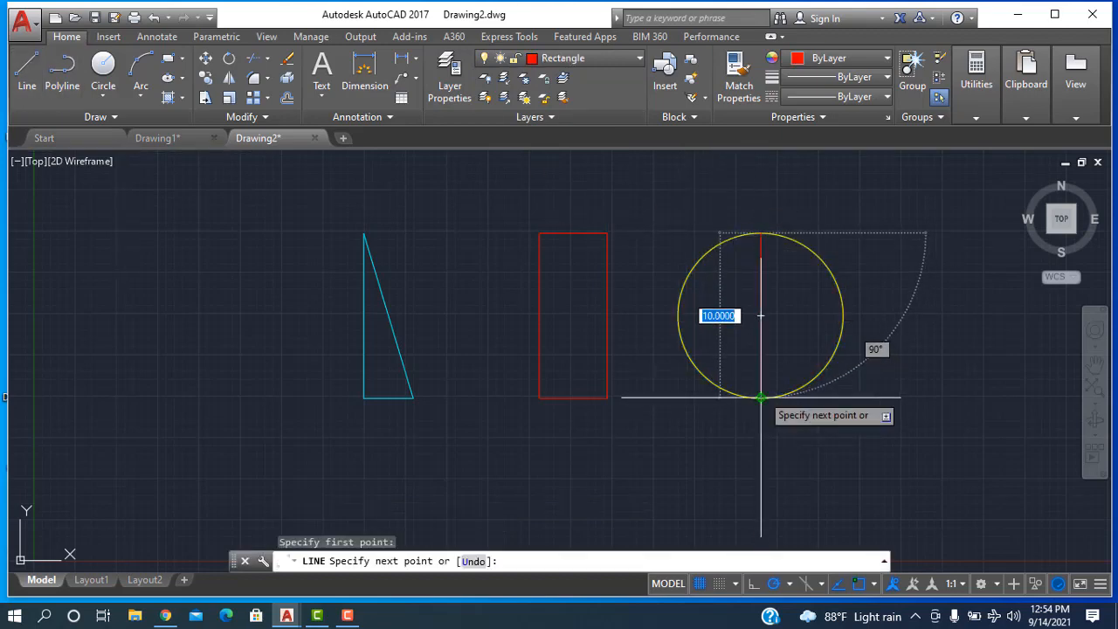
left_click(761, 398)
right_click(851, 209)
left_click(890, 216)
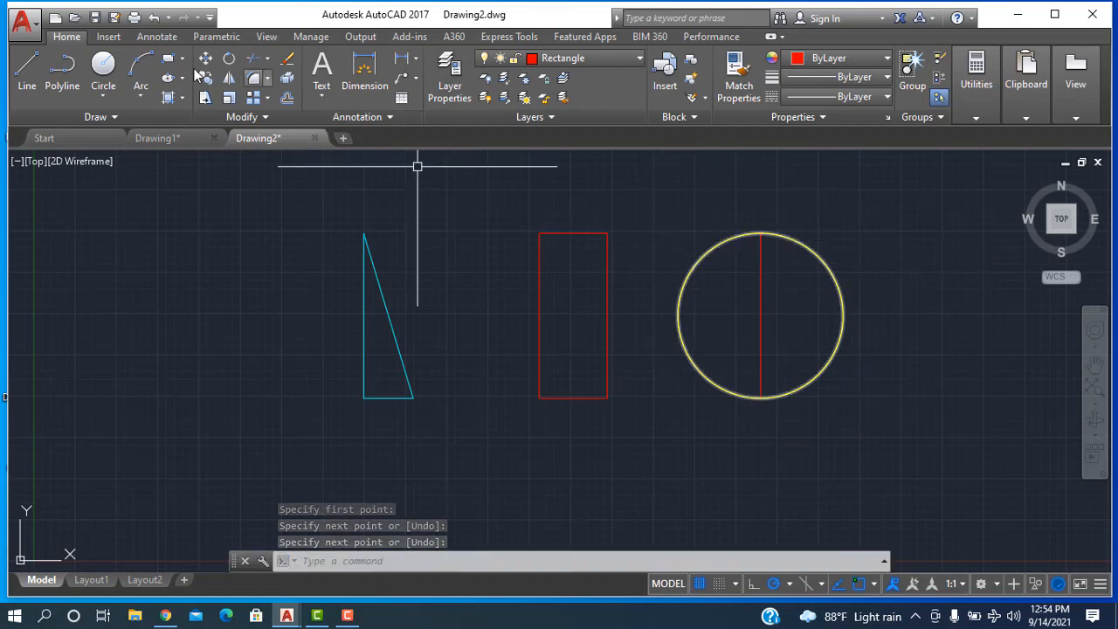
Trim away the left half of the circle along the vertical diameter line
left_click(251, 63)
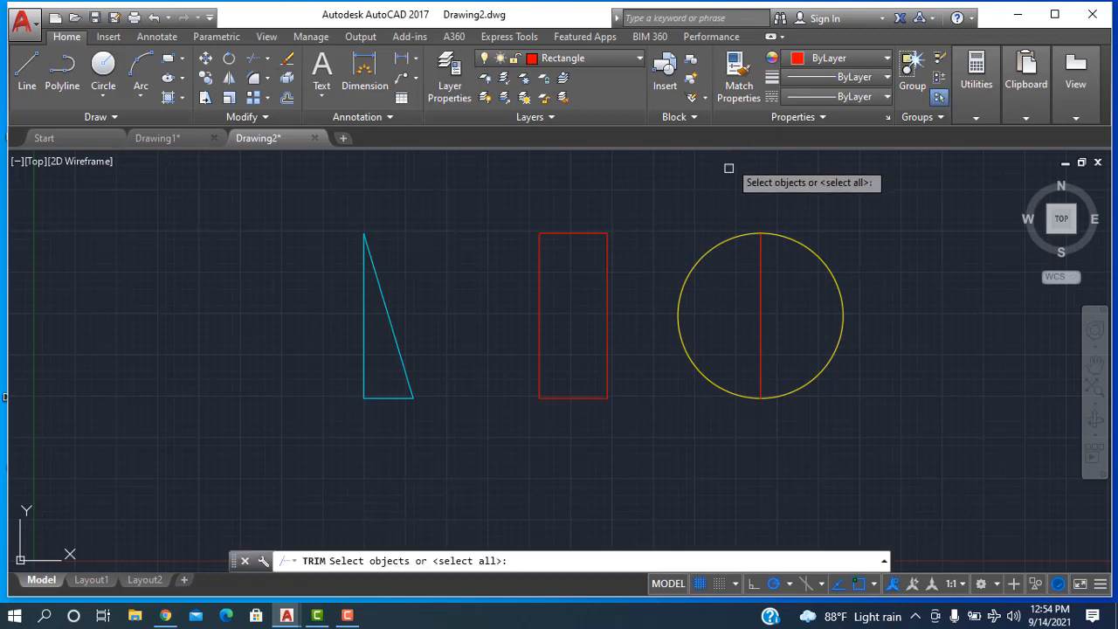
key("Return")
left_click(725, 246)
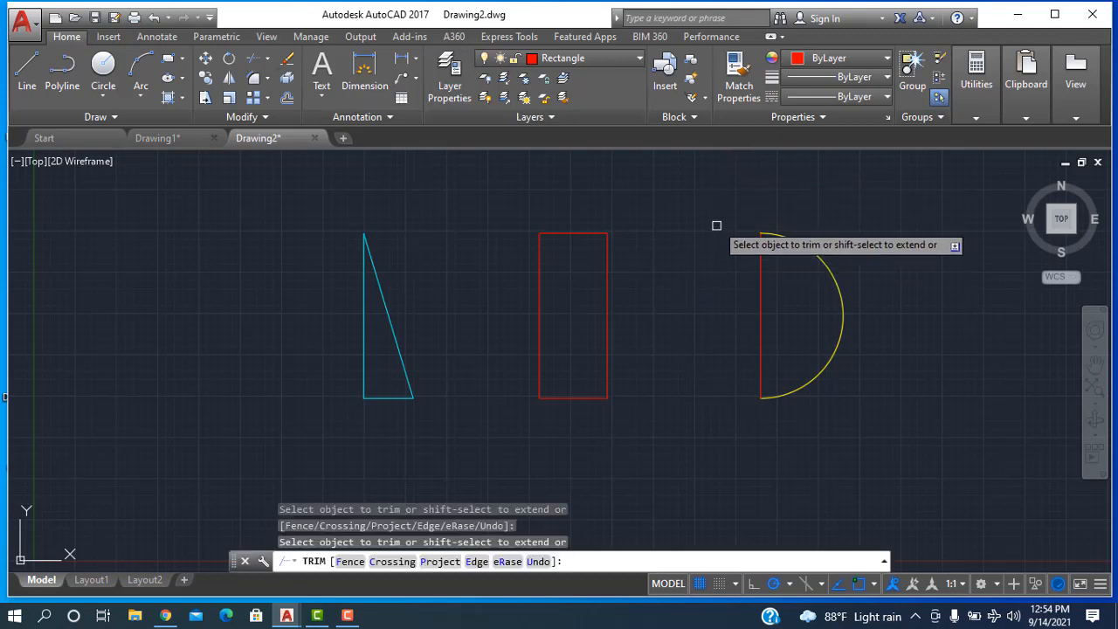
Assign the half circle's vertical diameter line to the Spere layer
key("Escape")
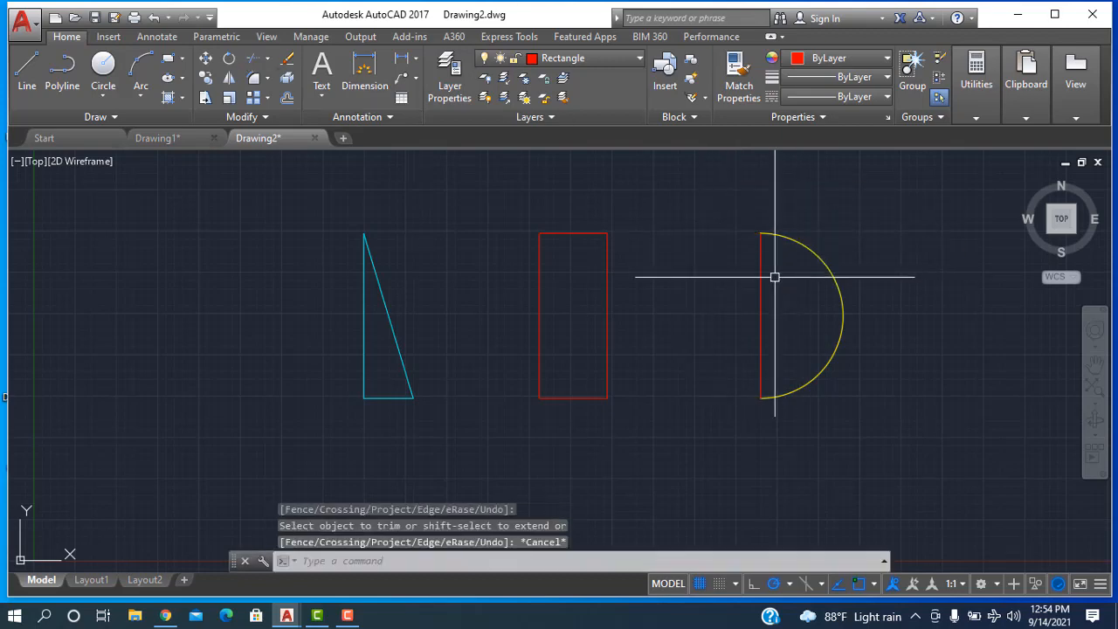
left_click(761, 281)
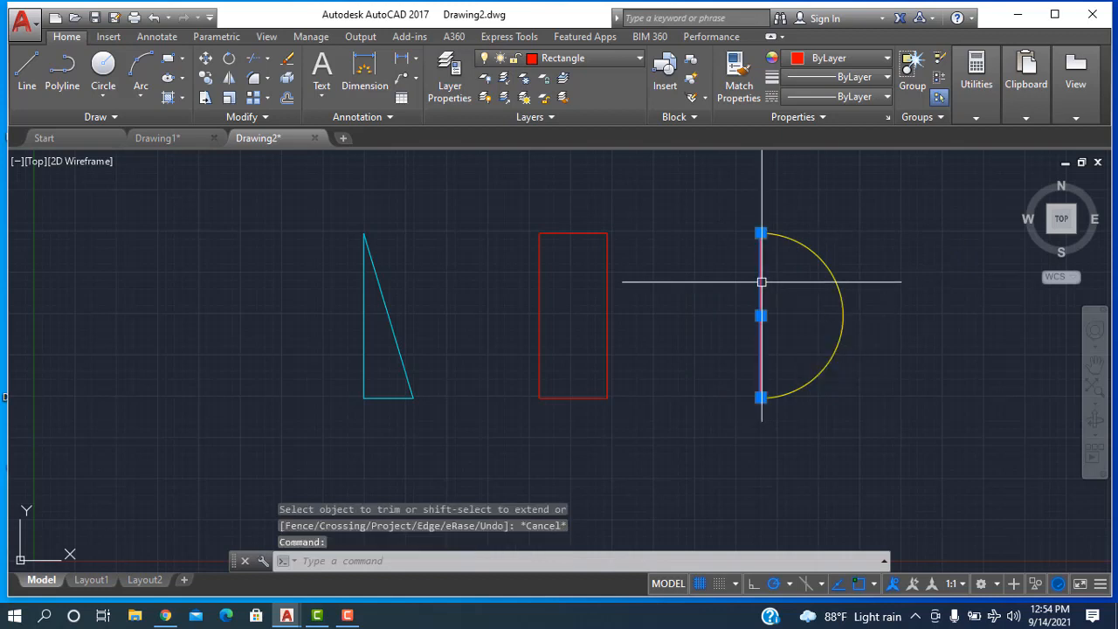
left_click(602, 58)
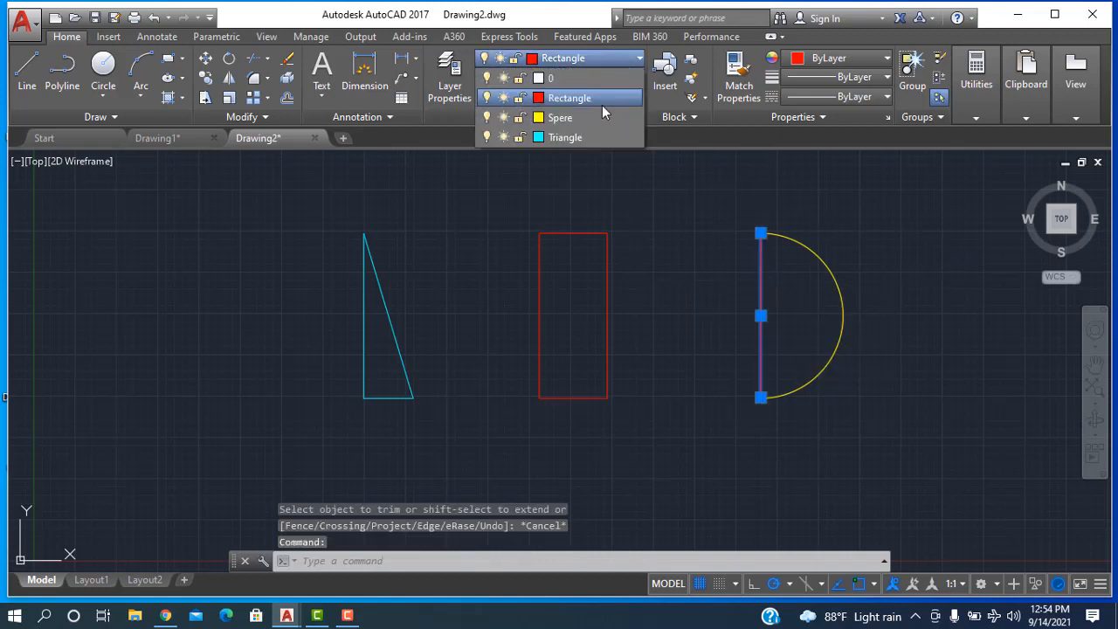
left_click(591, 121)
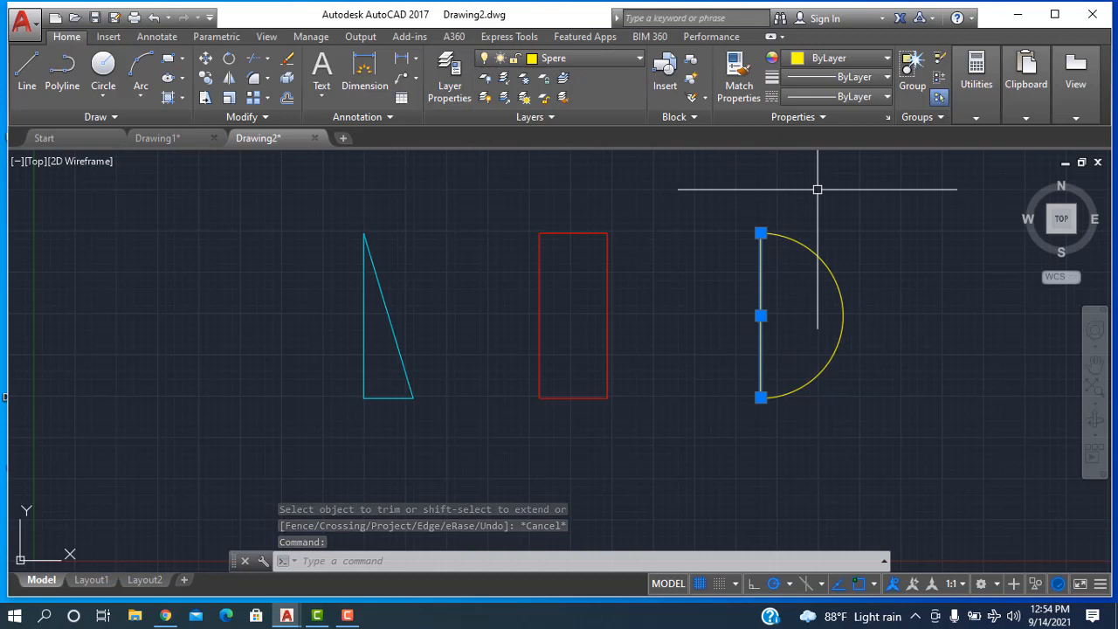
key("Escape")
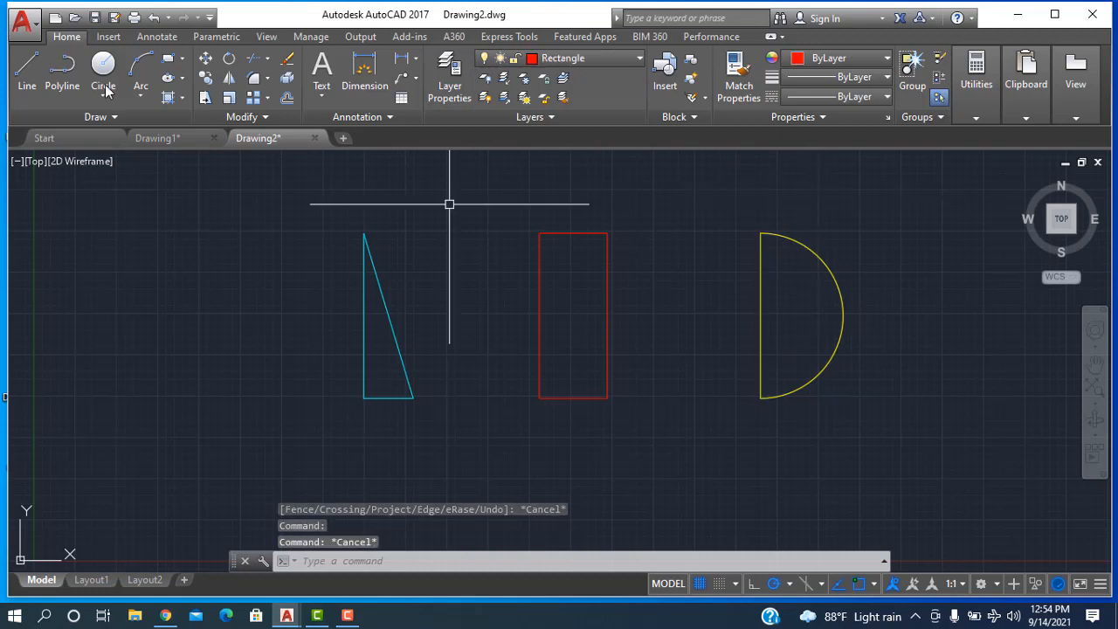
Explode the red rectangle into separate lines
left_click(596, 232)
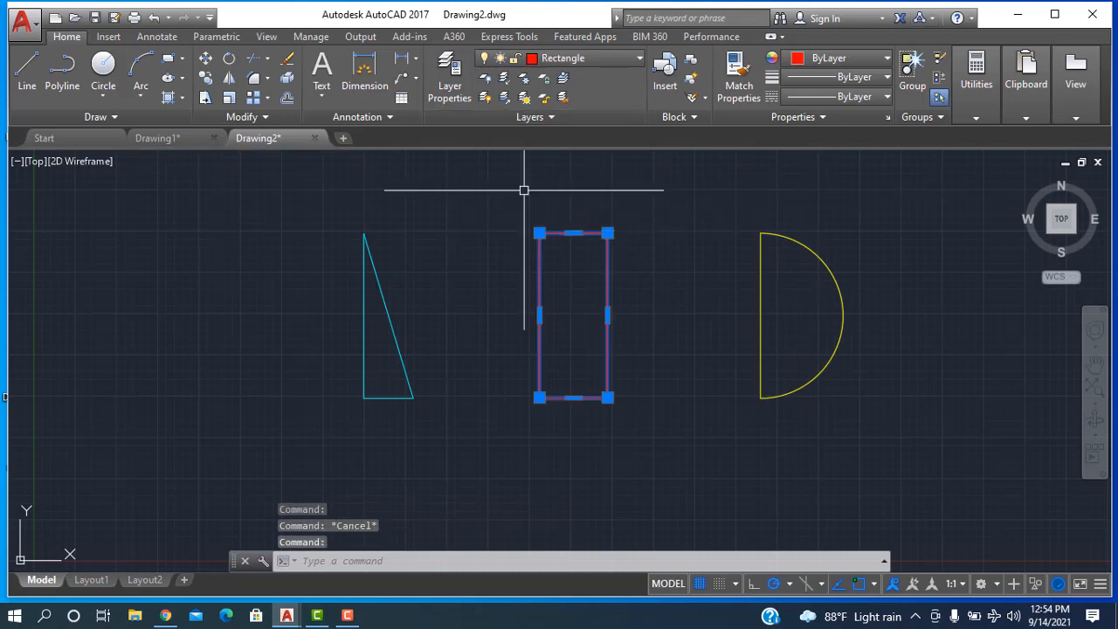
left_click(283, 81)
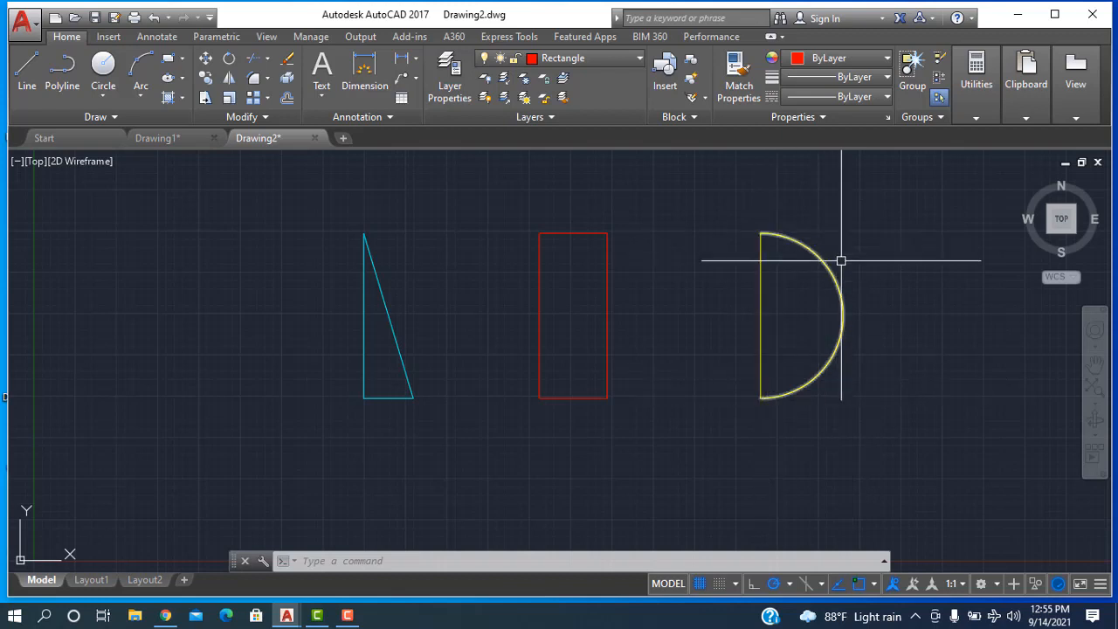
Try to revolve the triangle's sloped and base lines 360 degrees about its vertical side with the Rectangle layer current
mouse_move(844, 290)
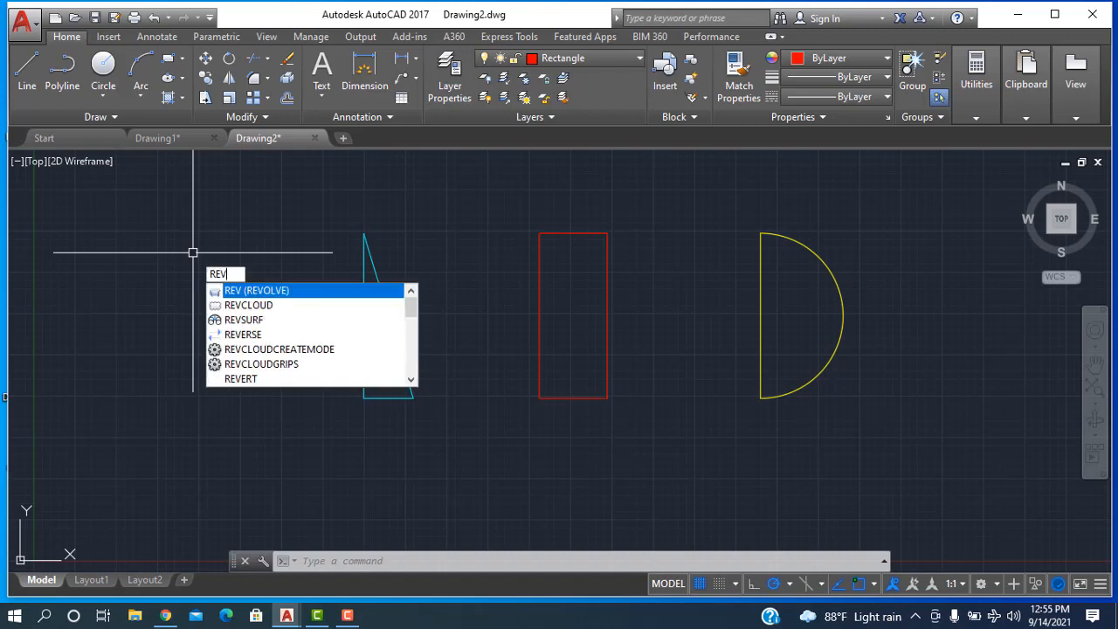
key("Return")
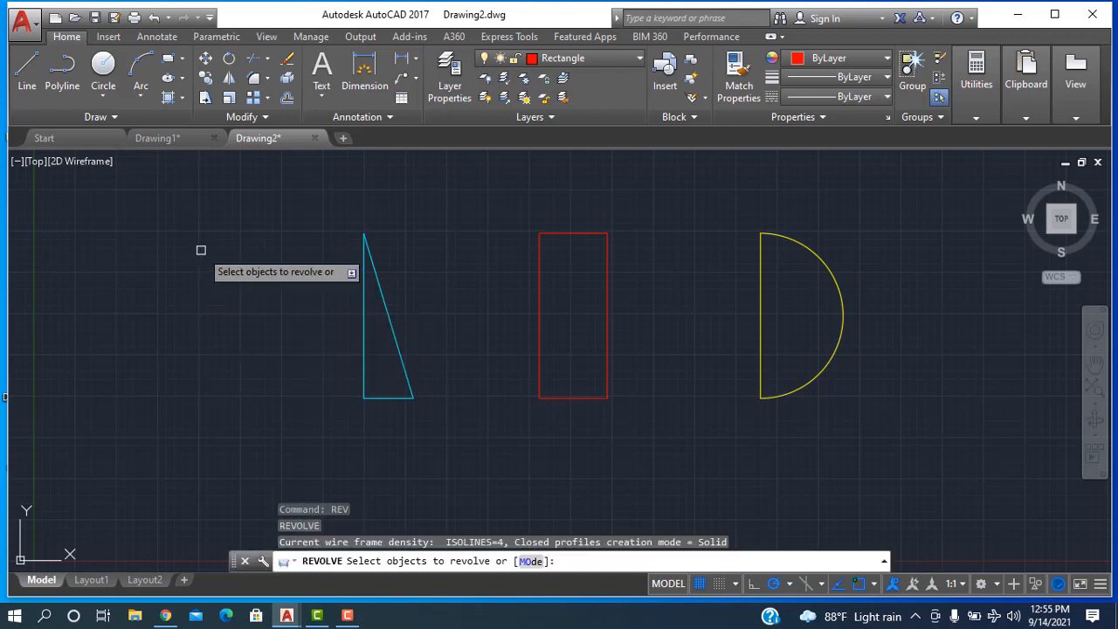
left_click(390, 325)
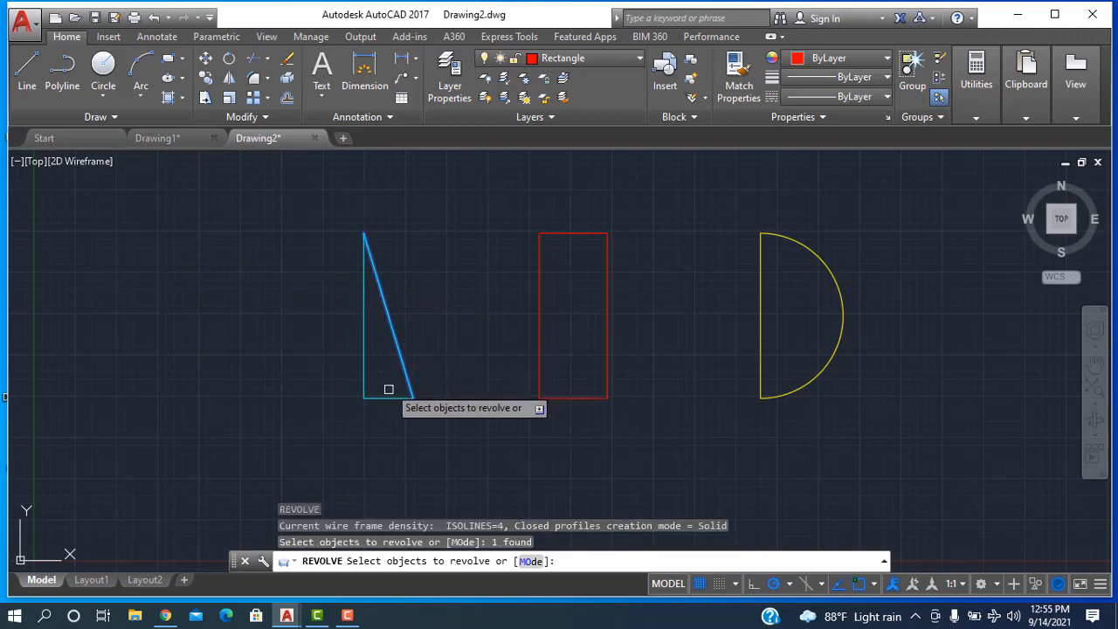
left_click(388, 396)
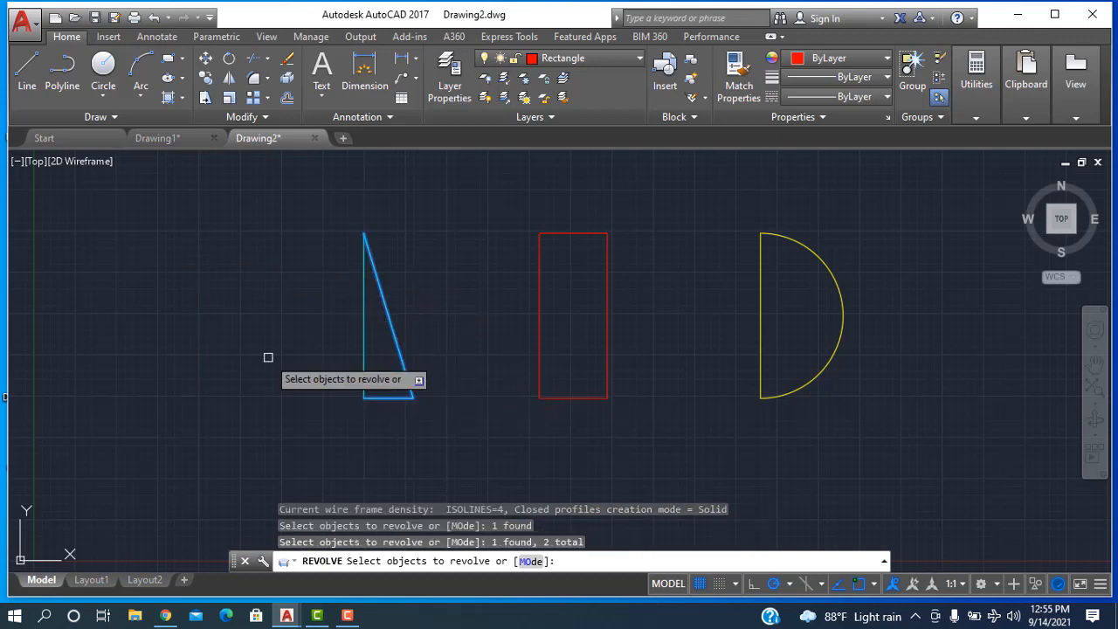
key("Return")
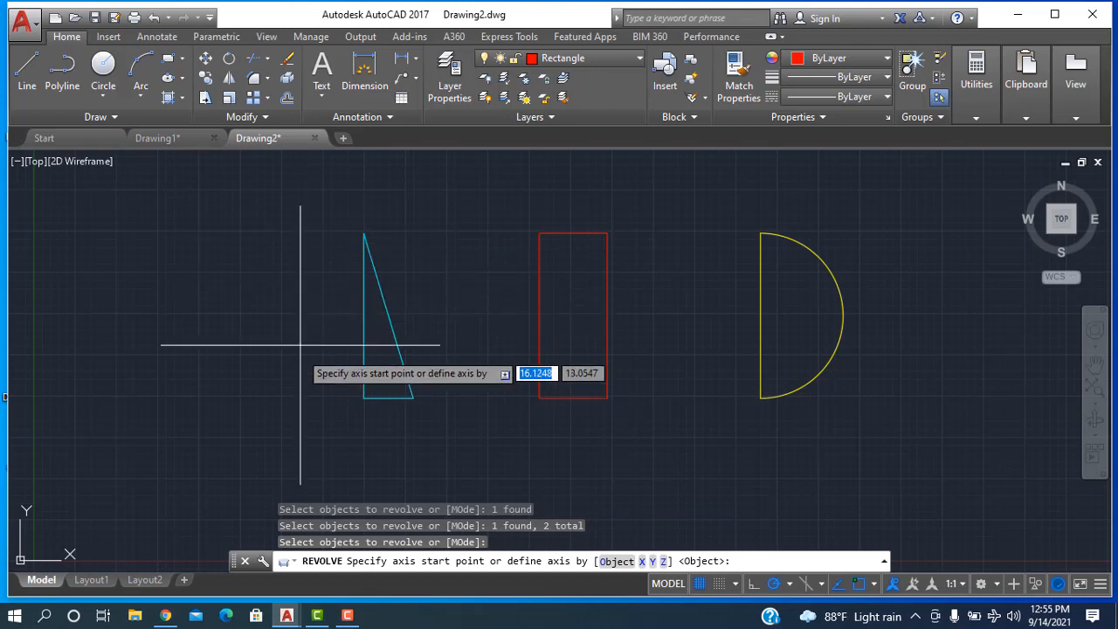
left_click(364, 233)
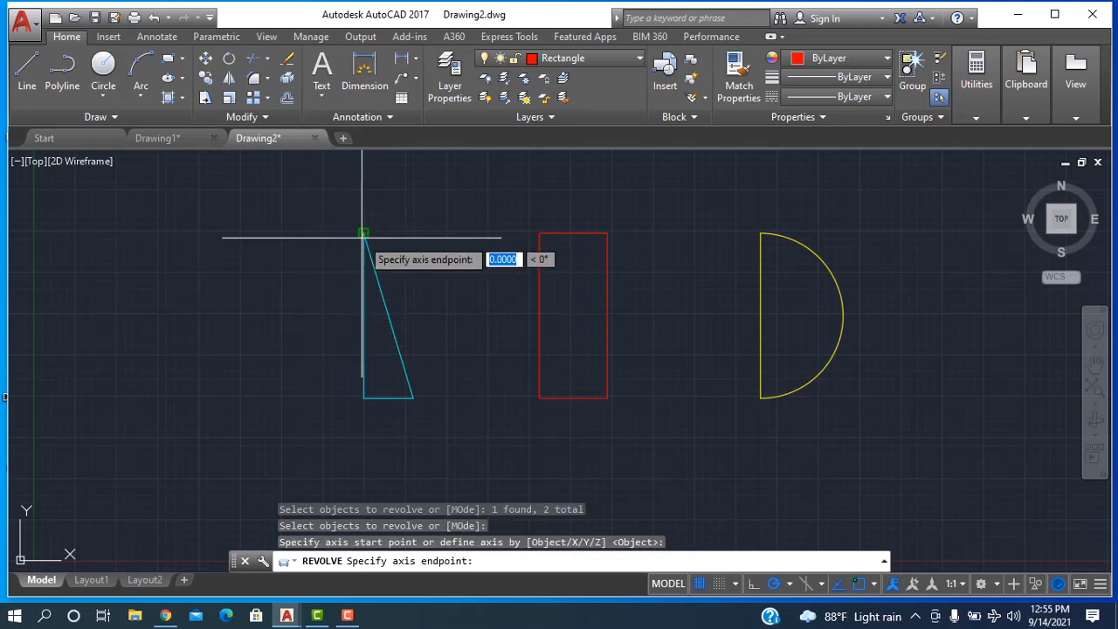
left_click(364, 398)
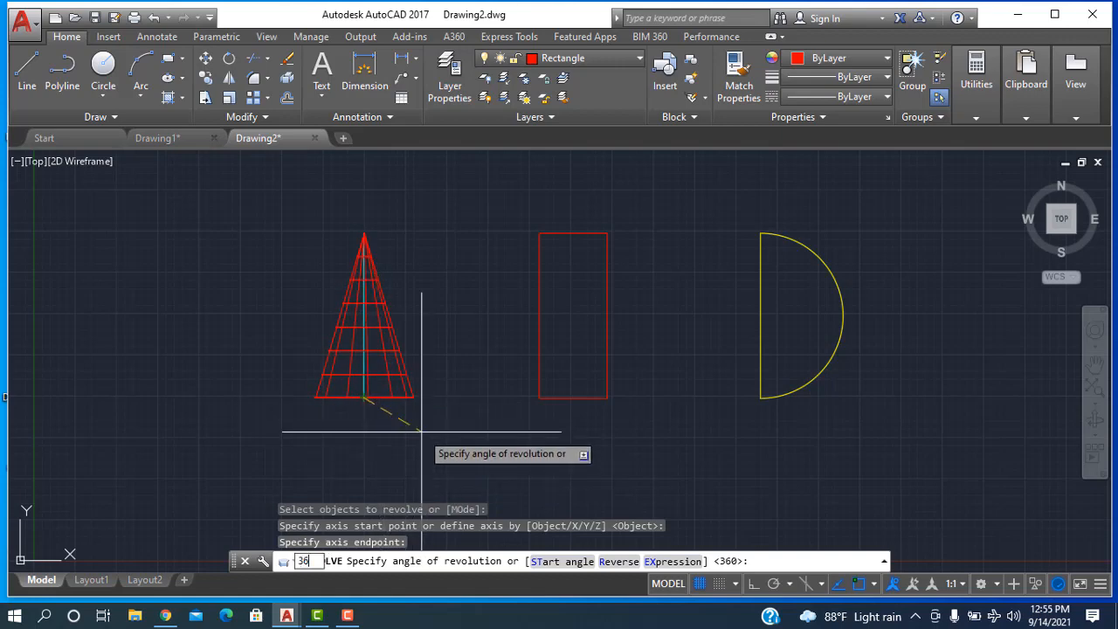
key("Return")
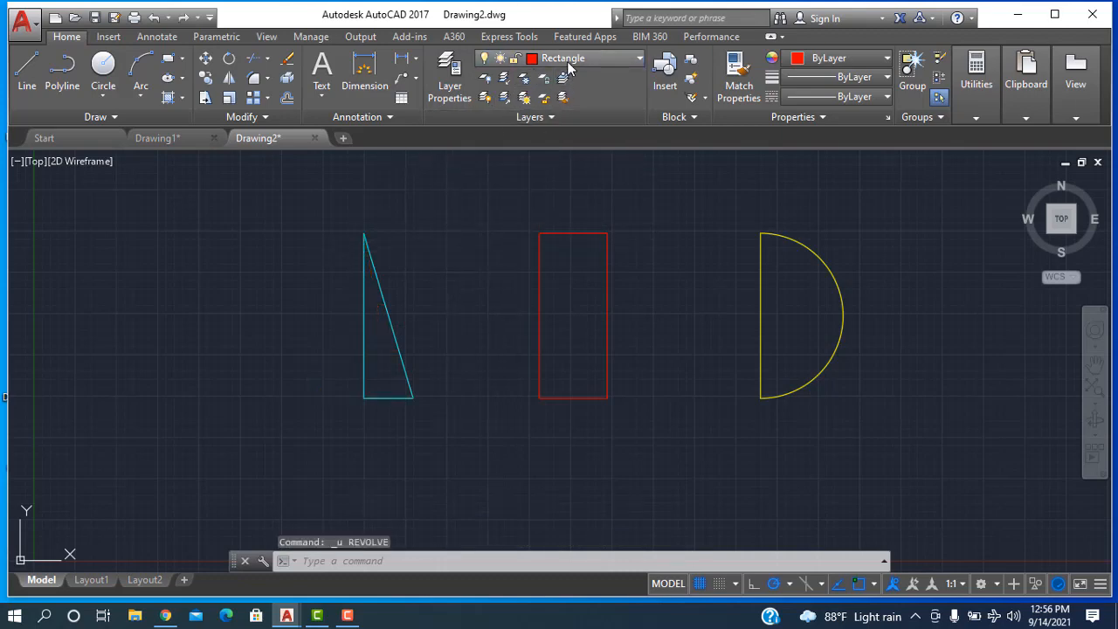
With the Triangle layer current, revolve the triangle's sloped and base lines 360 degrees about its vertical side to form the cone
left_click(599, 60)
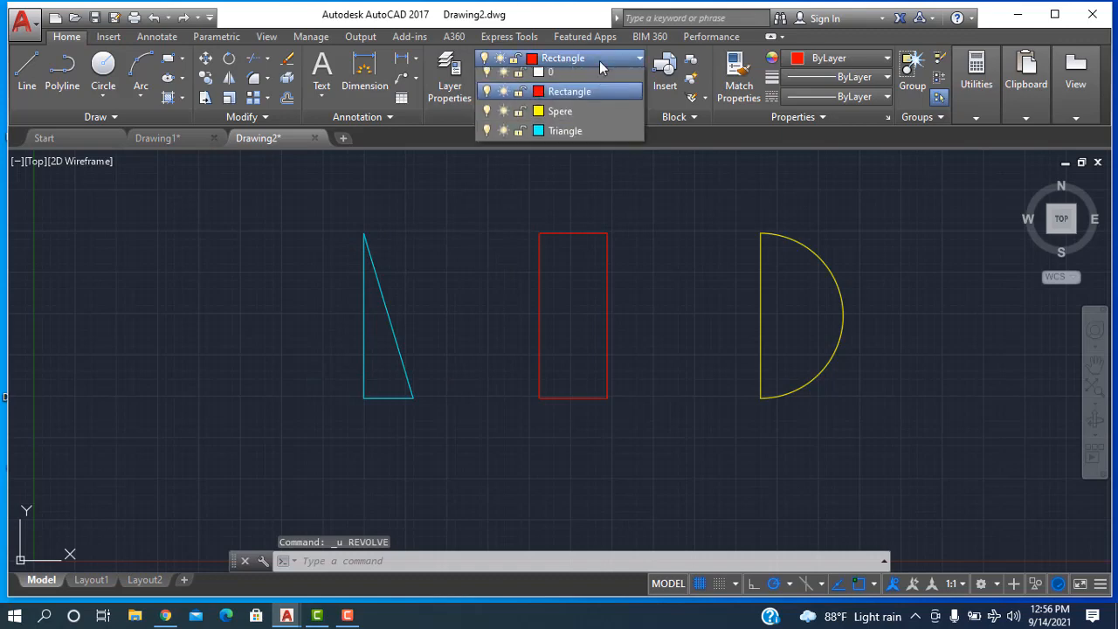
left_click(571, 138)
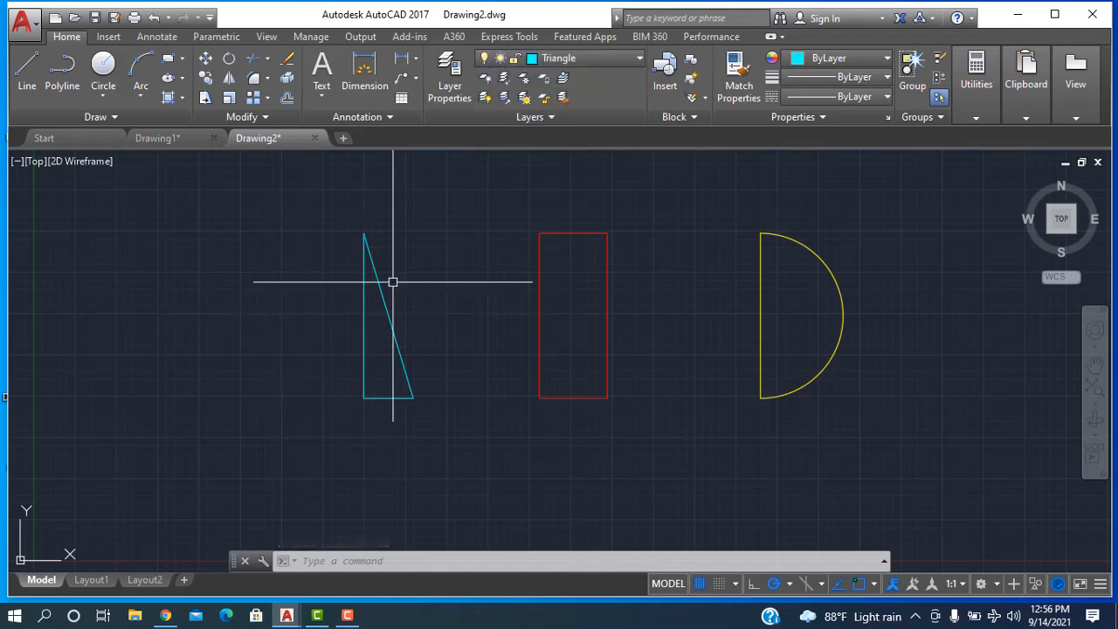
type("rev")
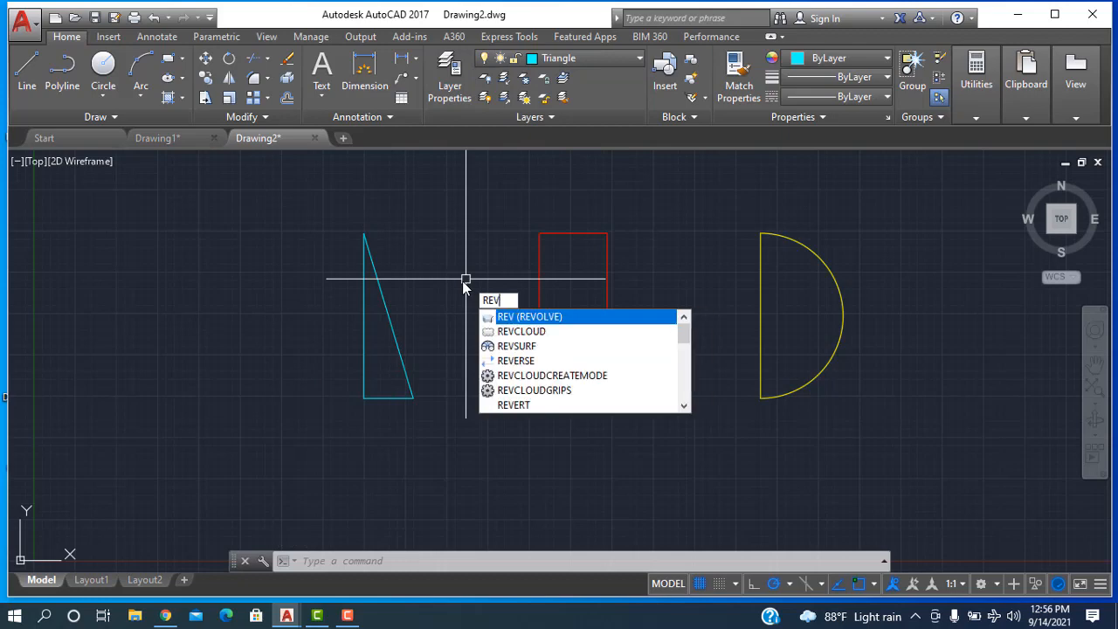
key("Return")
left_click(401, 350)
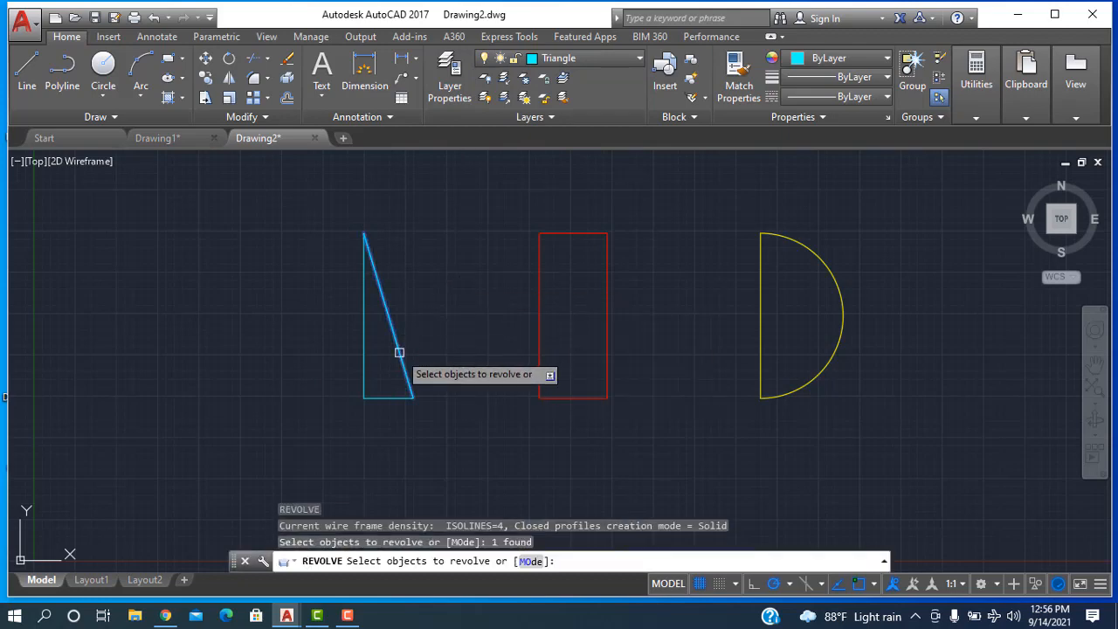
left_click(399, 395)
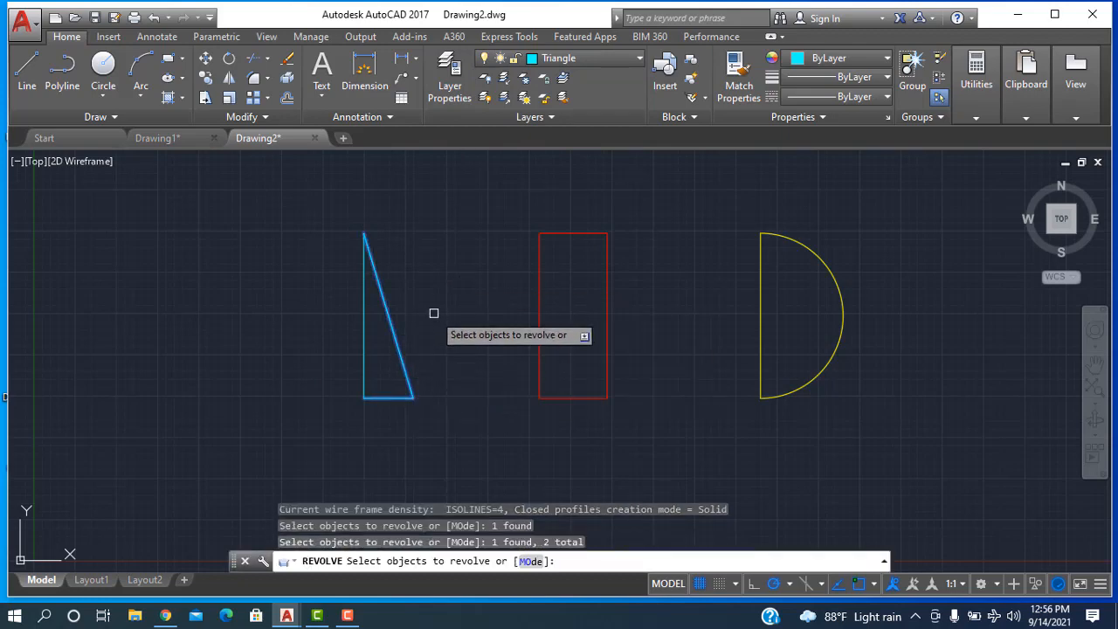
key("Return")
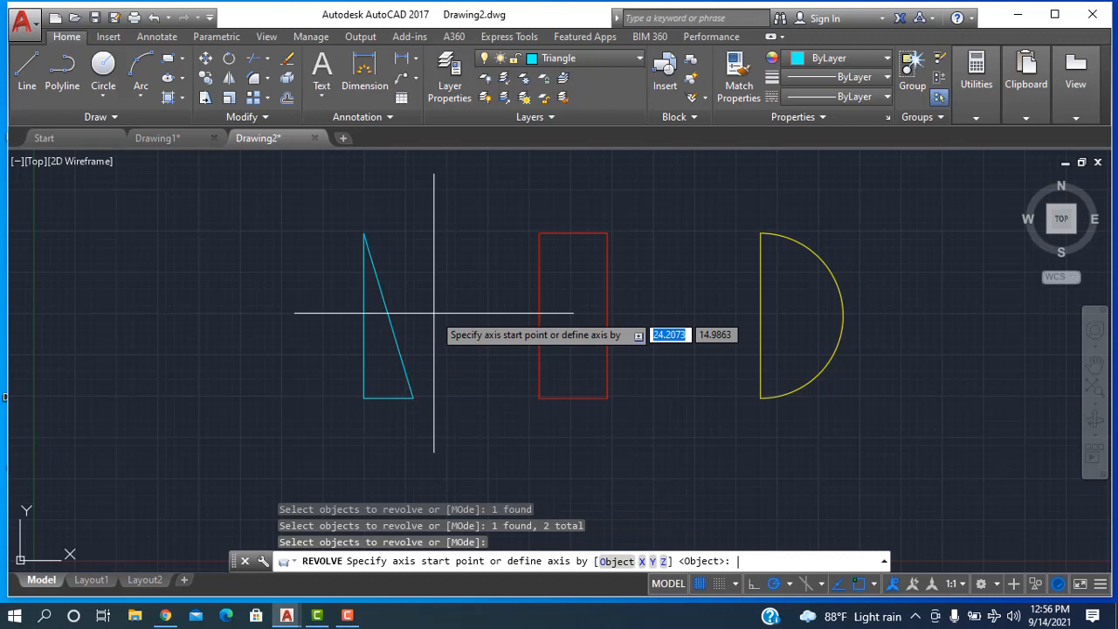
left_click(365, 234)
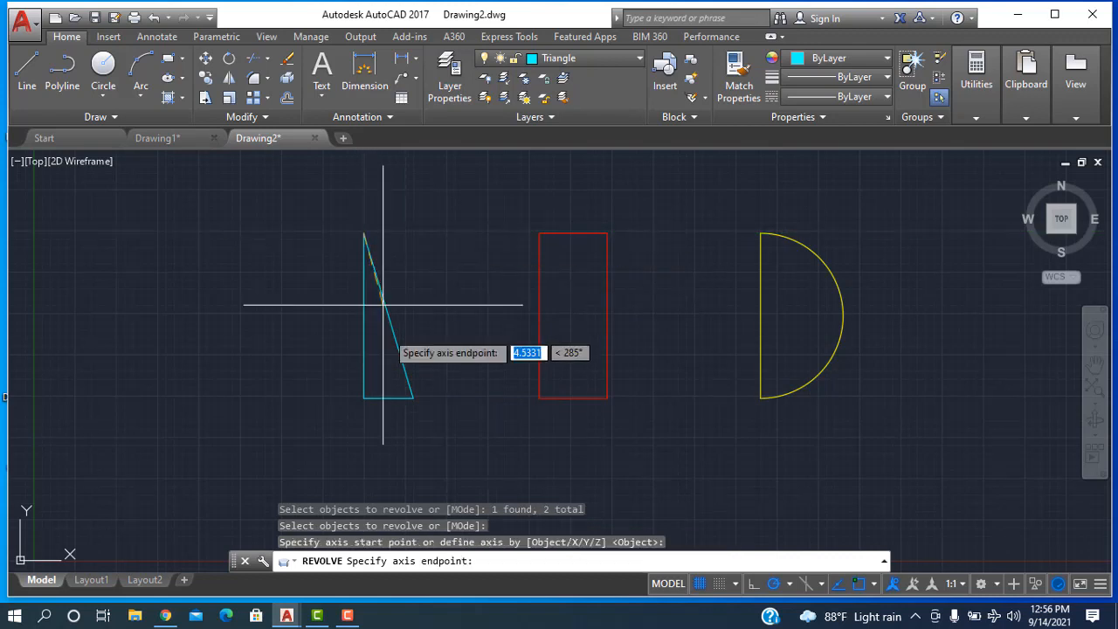
left_click(365, 398)
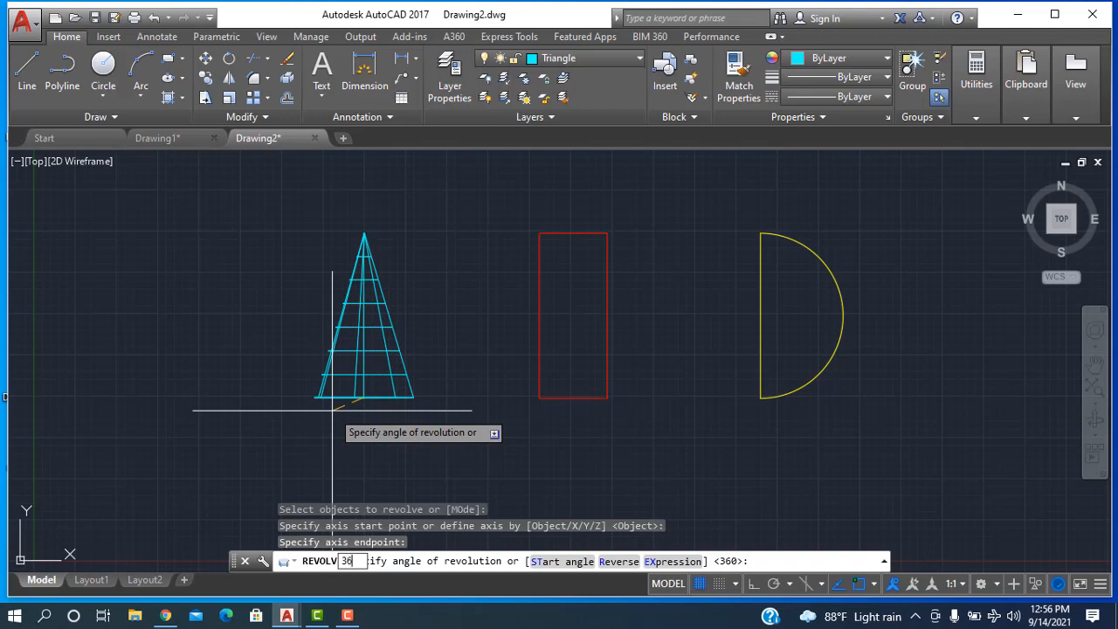
type("360")
key("Return")
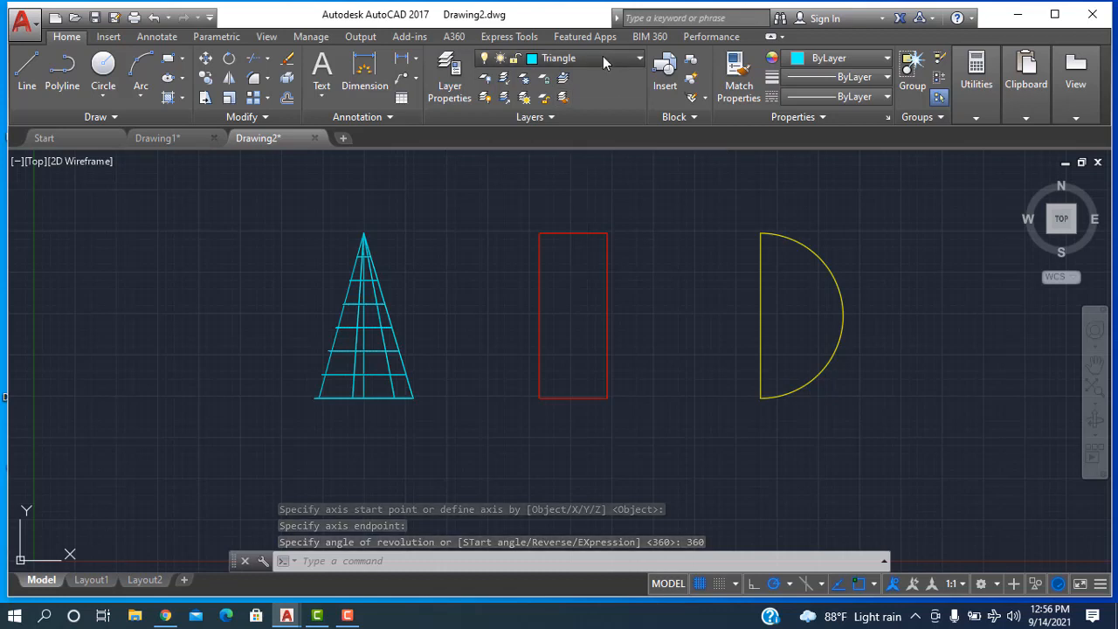
With the Rectangle layer current, revolve the rectangle's top, right and bottom lines 360 degrees about its left side to form the cylinder
left_click(632, 59)
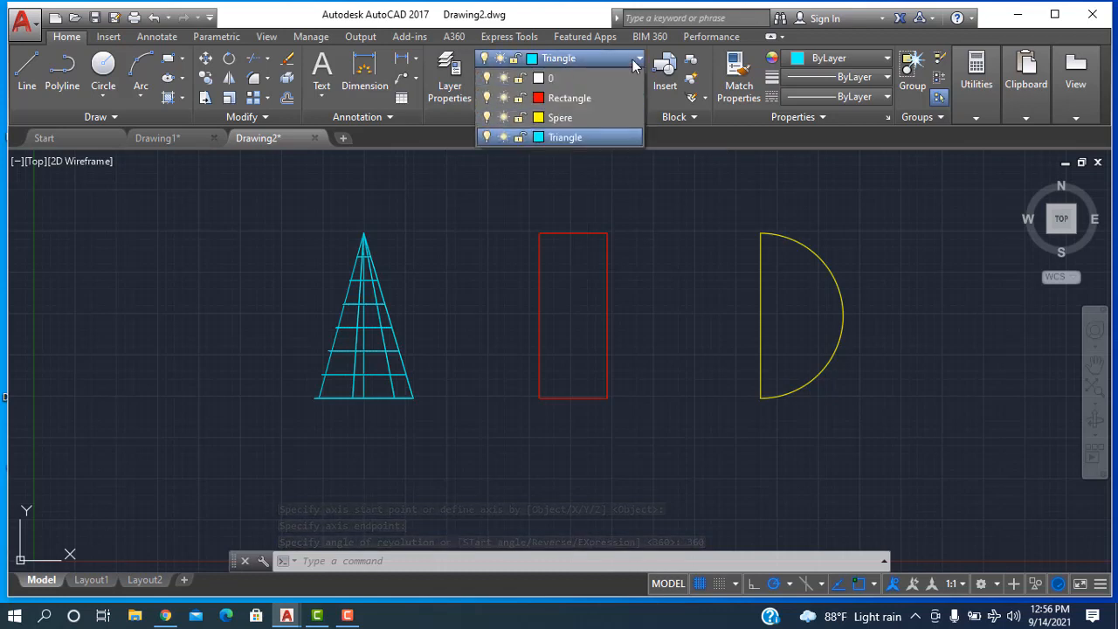
left_click(607, 102)
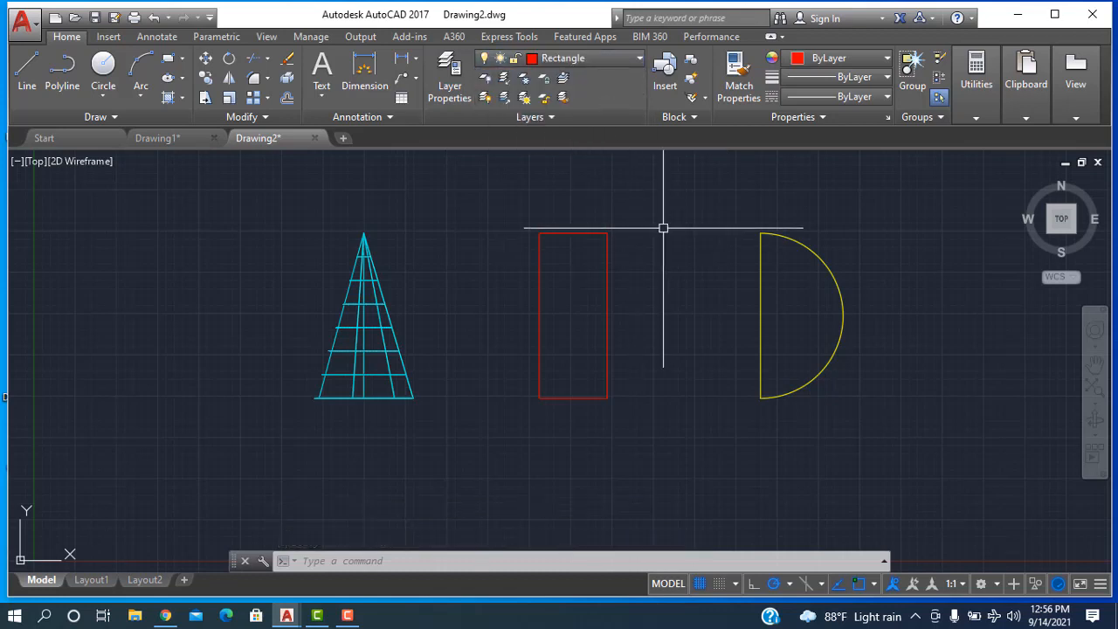
type("REV")
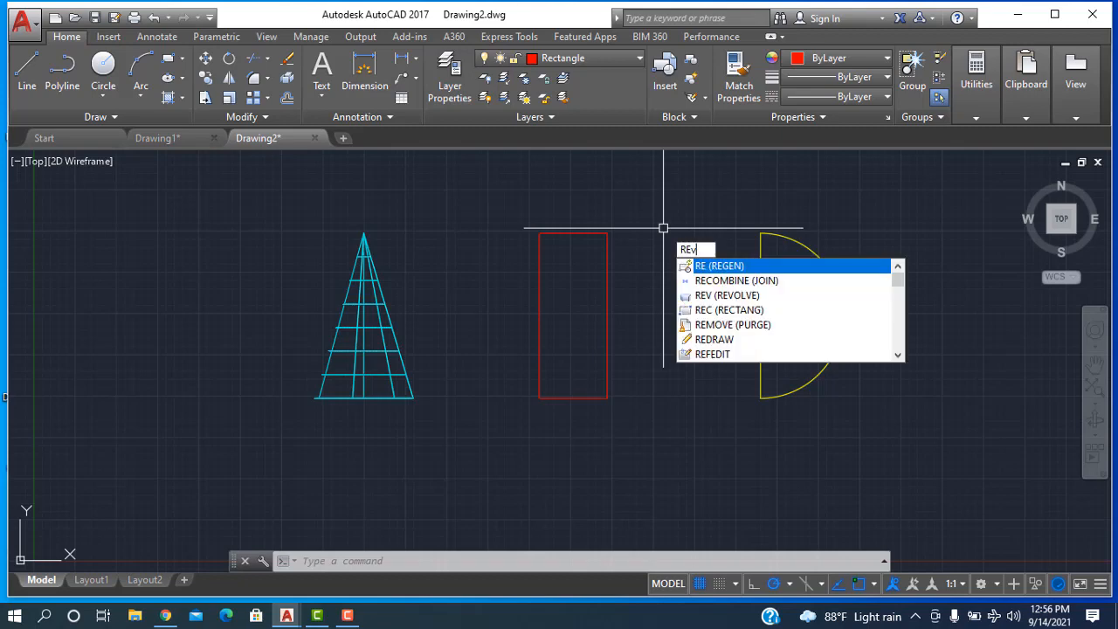
key("Return")
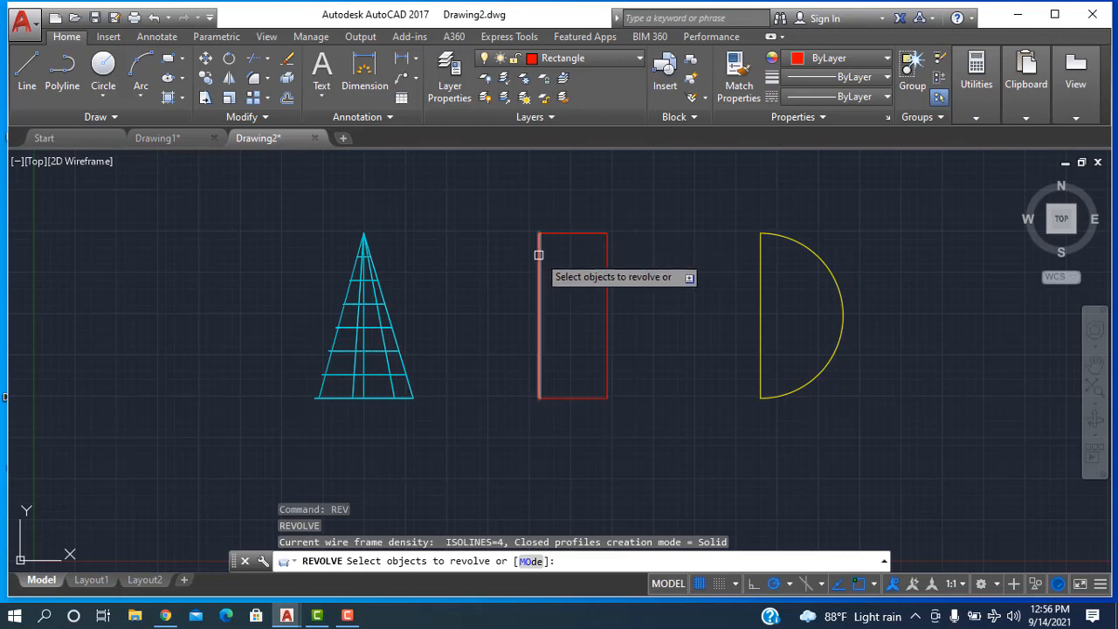
left_click(558, 233)
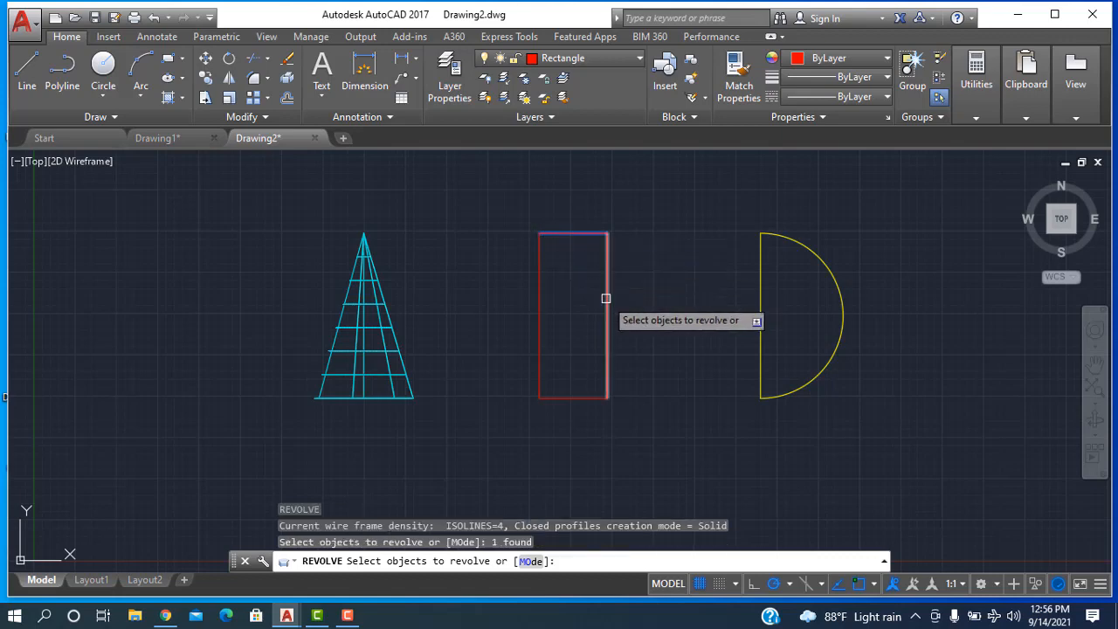
left_click(606, 310)
left_click(585, 398)
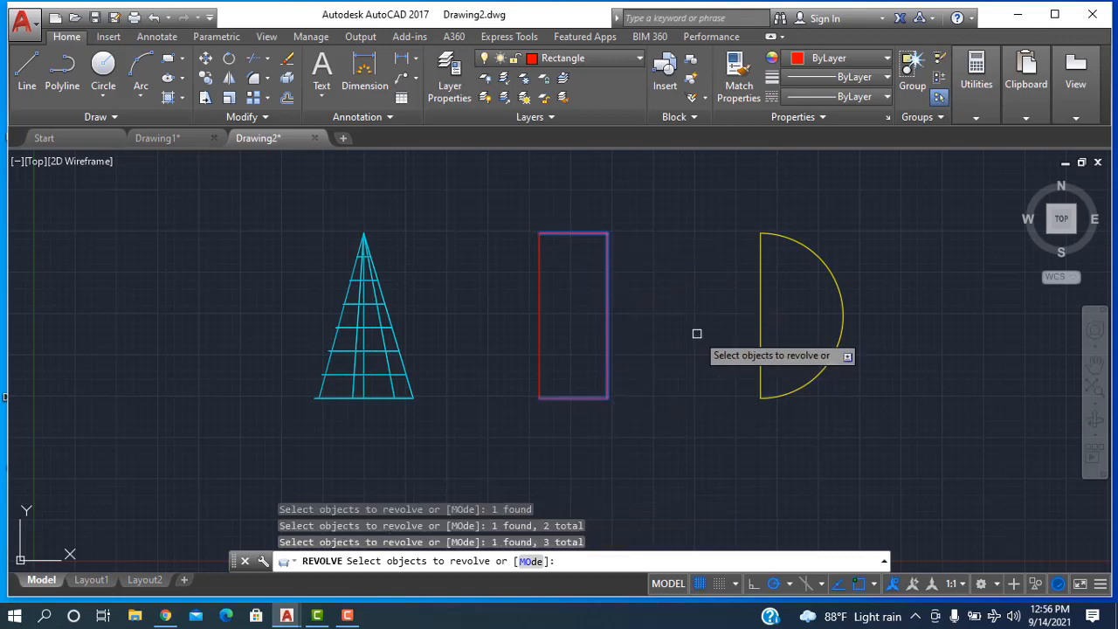
key("Return")
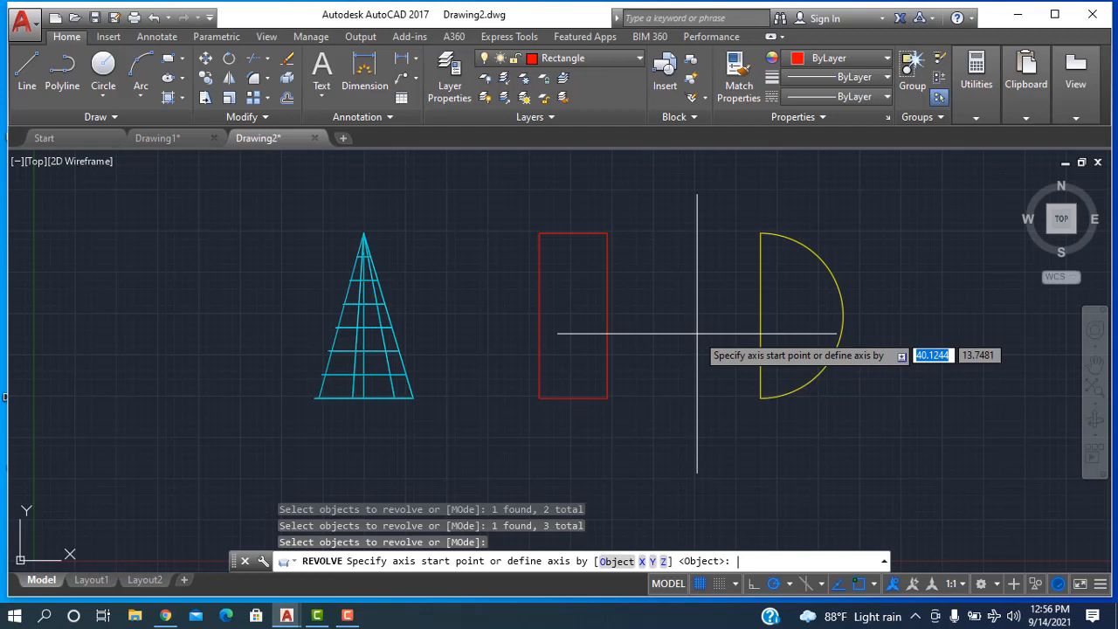
left_click(539, 233)
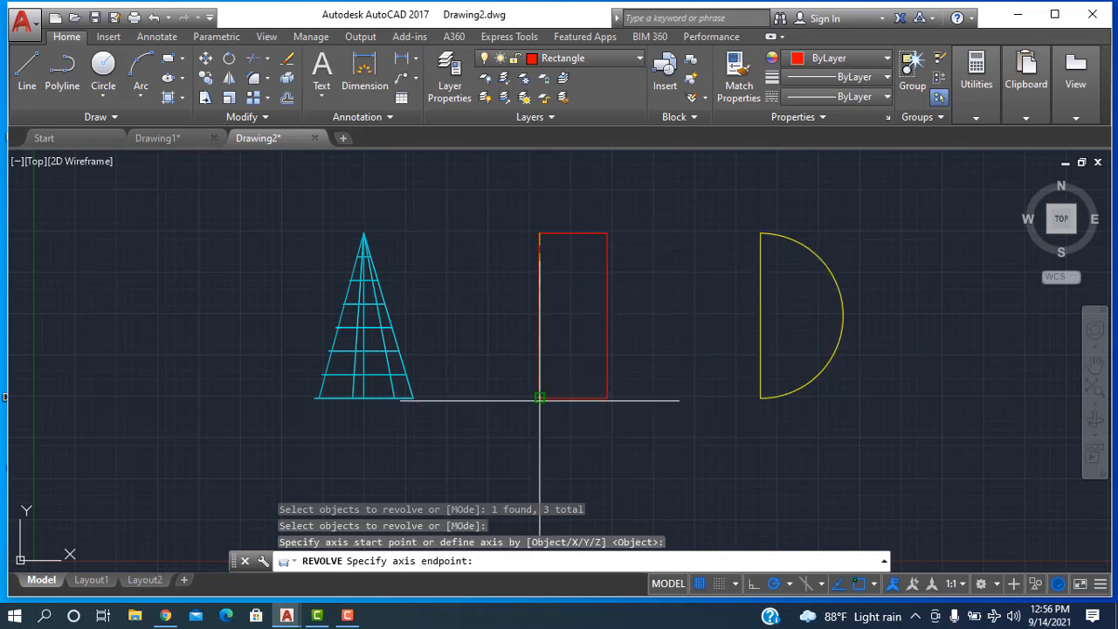
left_click(540, 401)
left_click(540, 397)
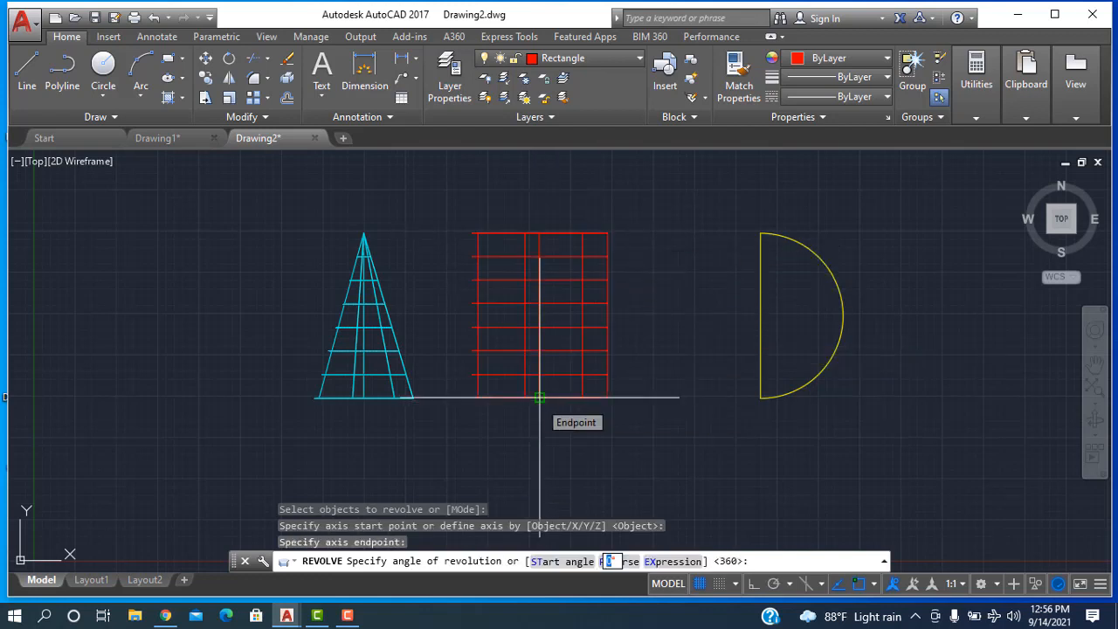
key("Return")
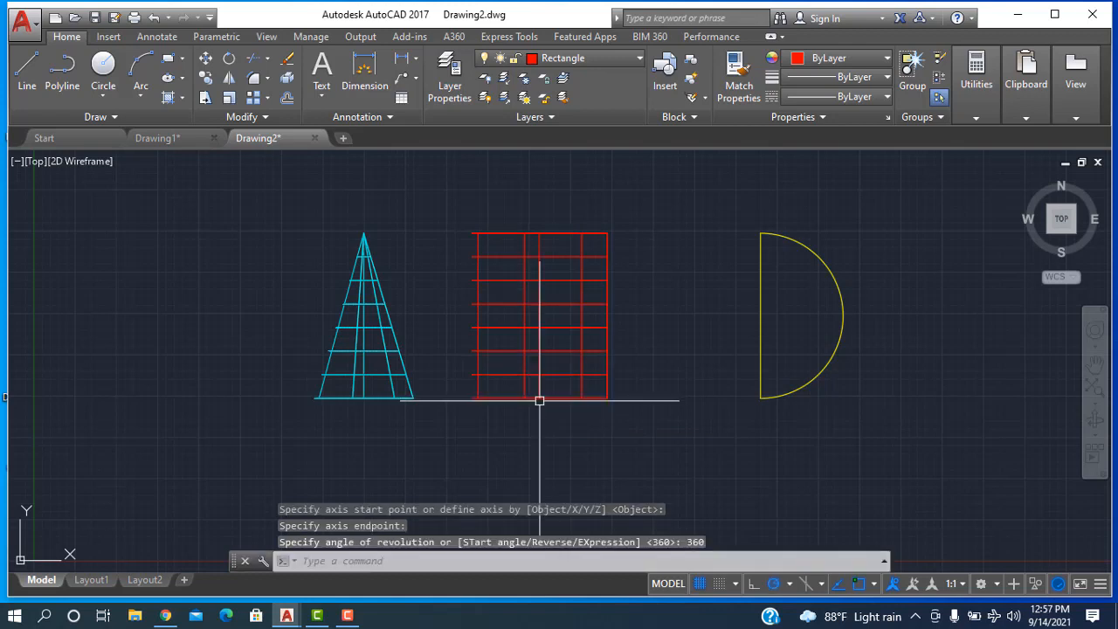
With the Spere layer current, revolve the half circle's arc 360 degrees about its straight vertical side to form the sphere
left_click(631, 57)
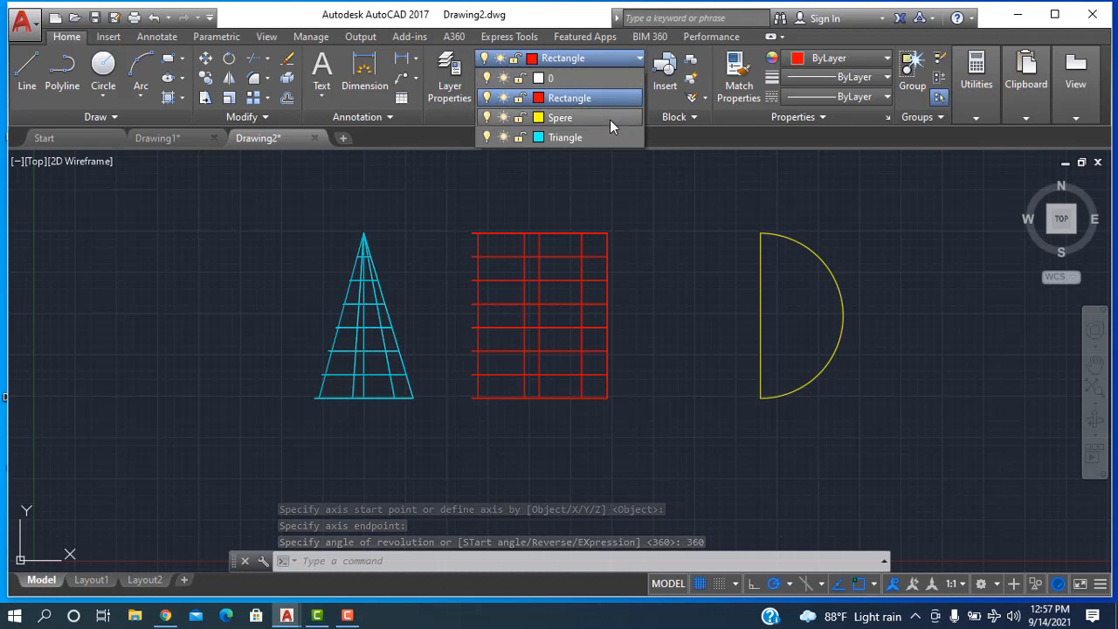
left_click(610, 119)
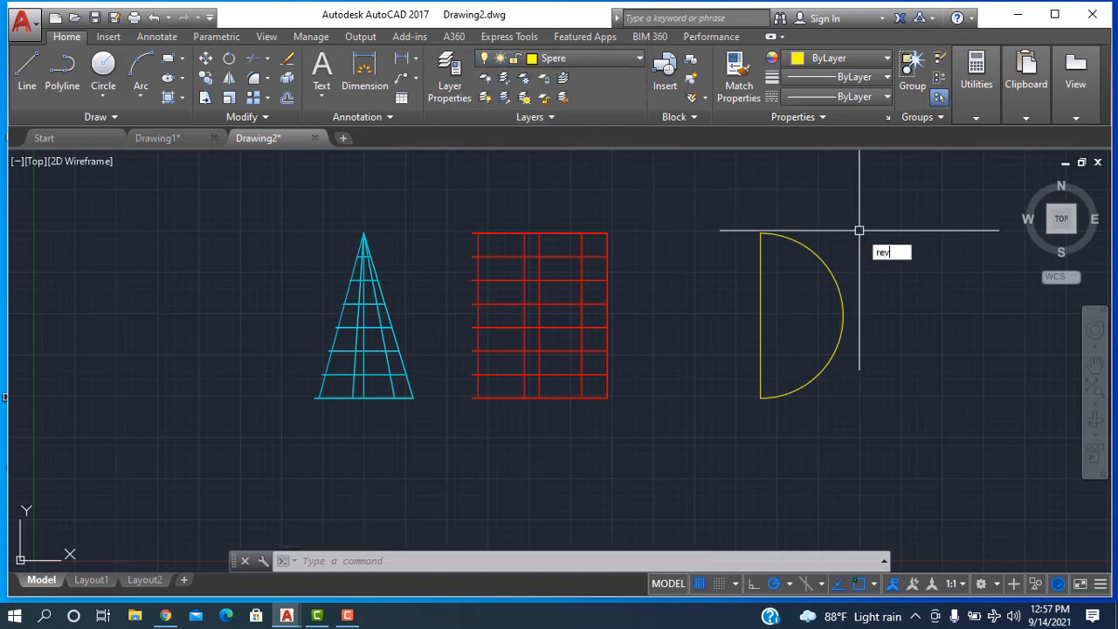
type("rev")
key("Return")
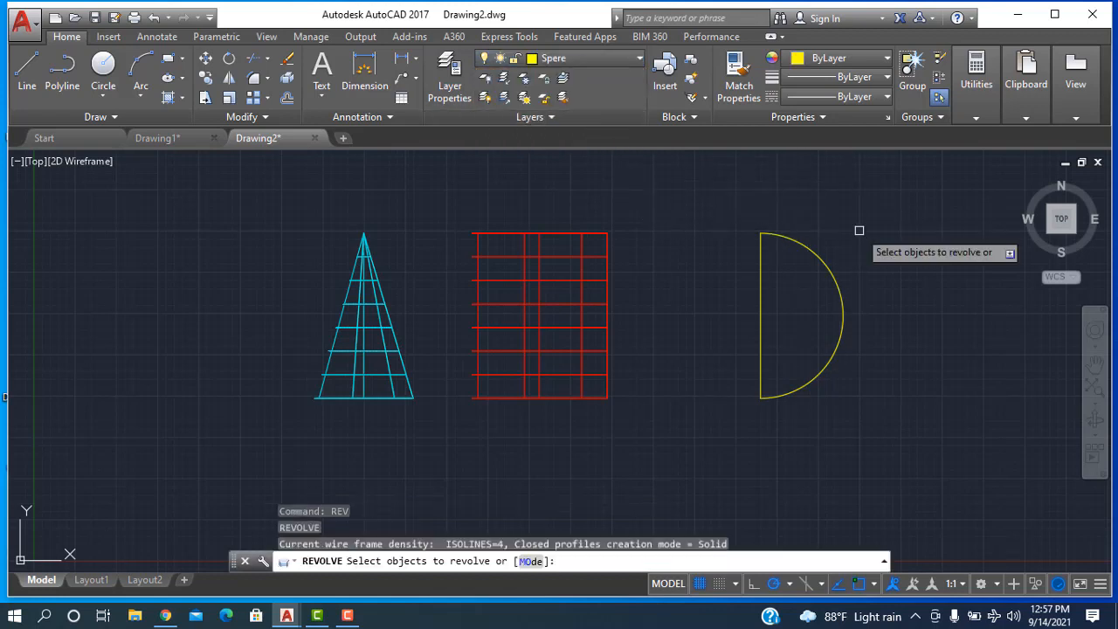
left_click(825, 266)
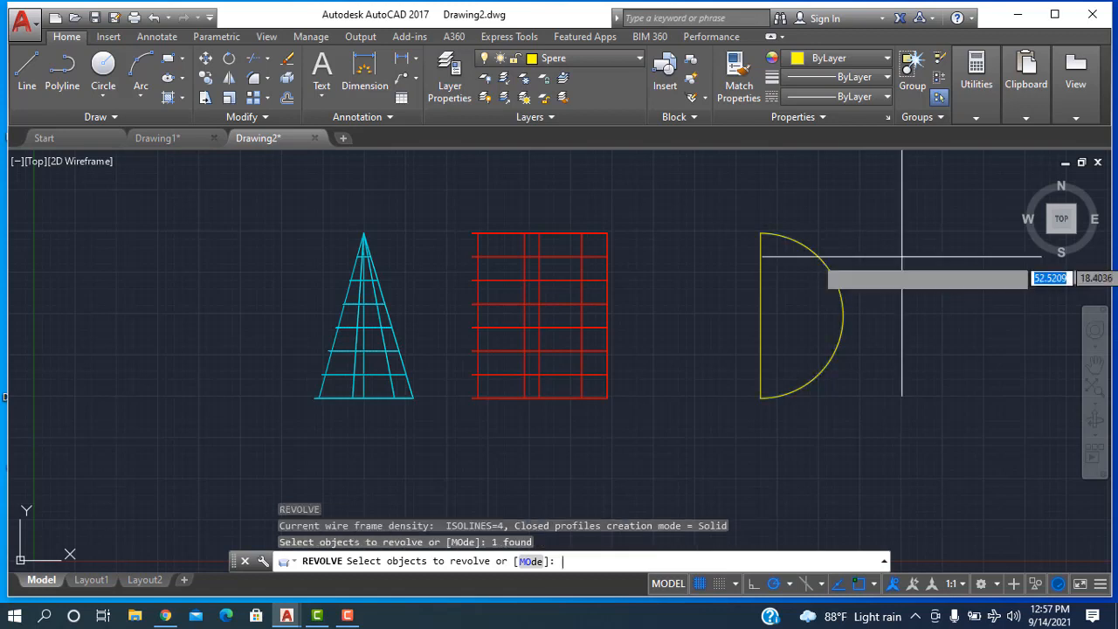
key("Return")
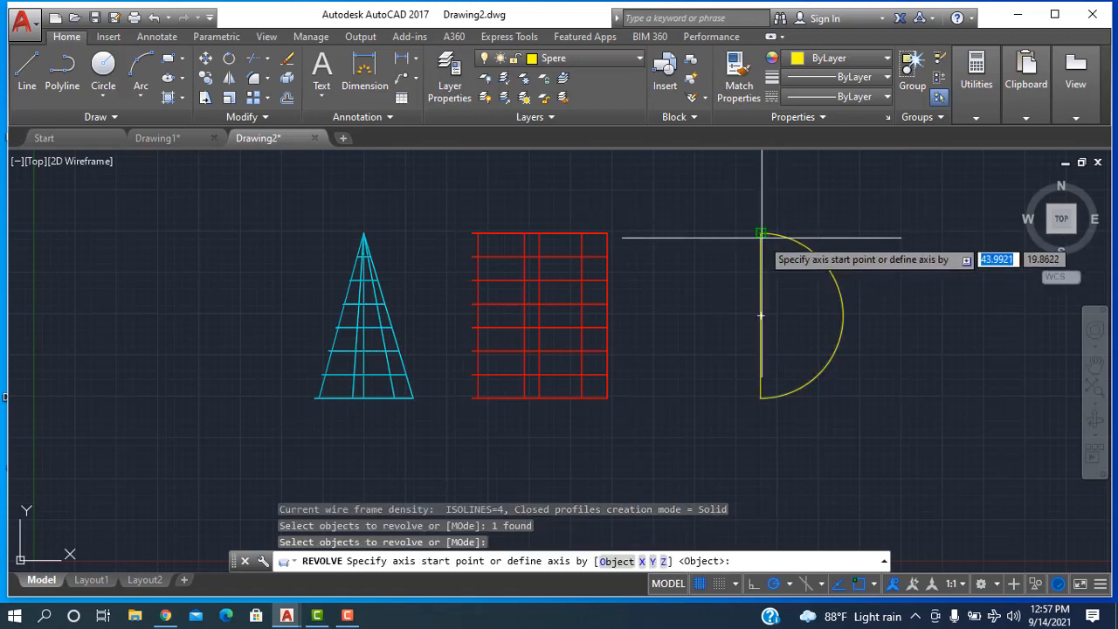
left_click(761, 233)
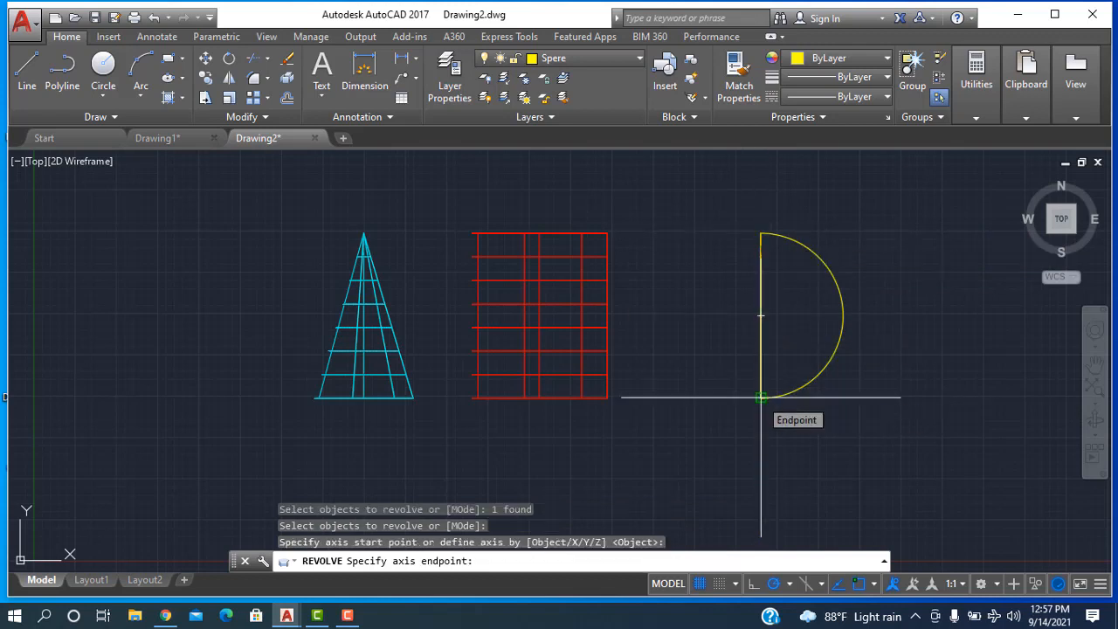
left_click(761, 397)
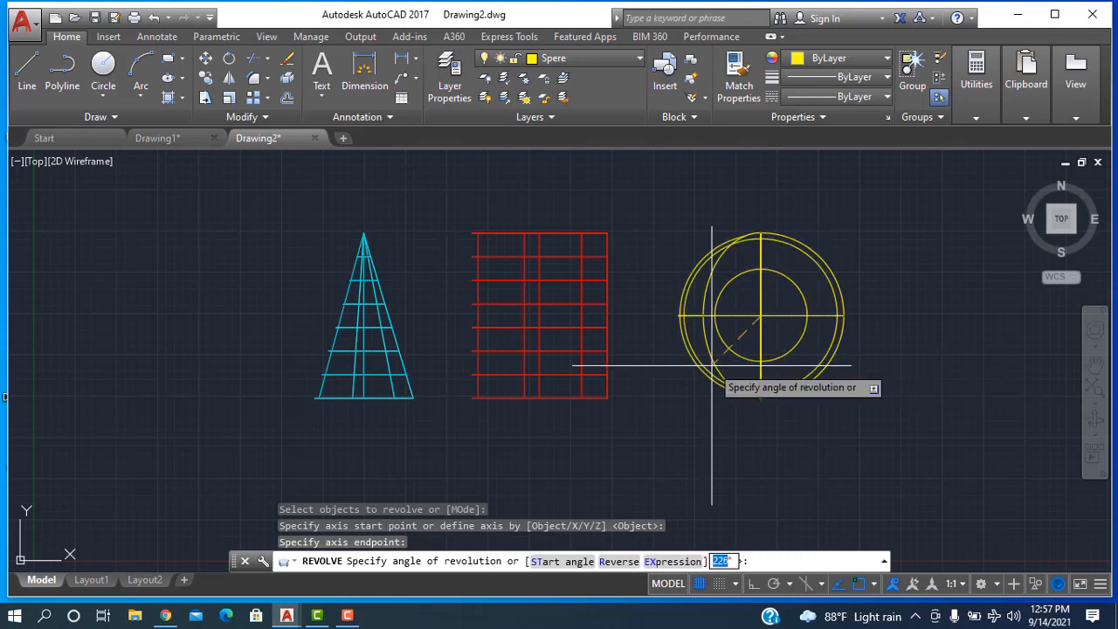
type("360")
key("Return")
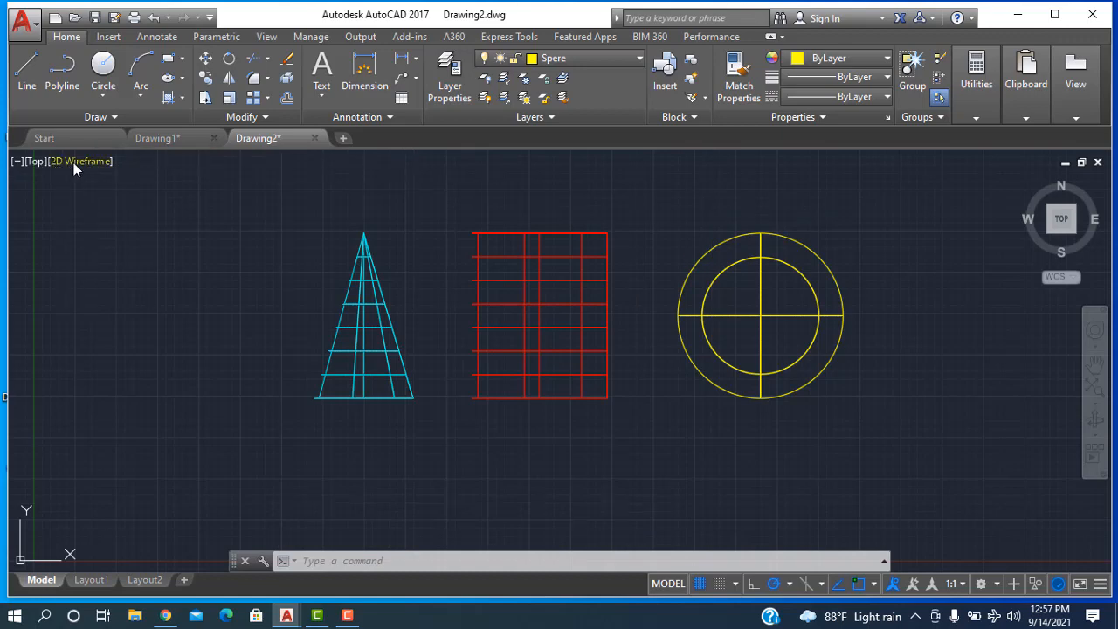
Show the three revolved solids in the SW Isometric view with the Realistic visual style
left_click(35, 163)
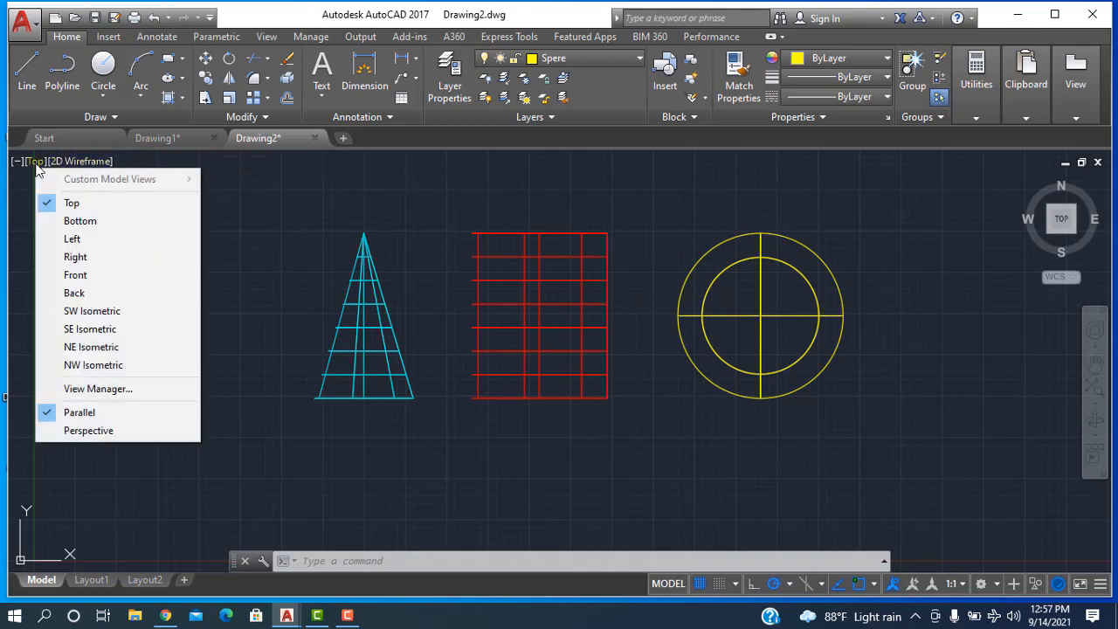
left_click(91, 312)
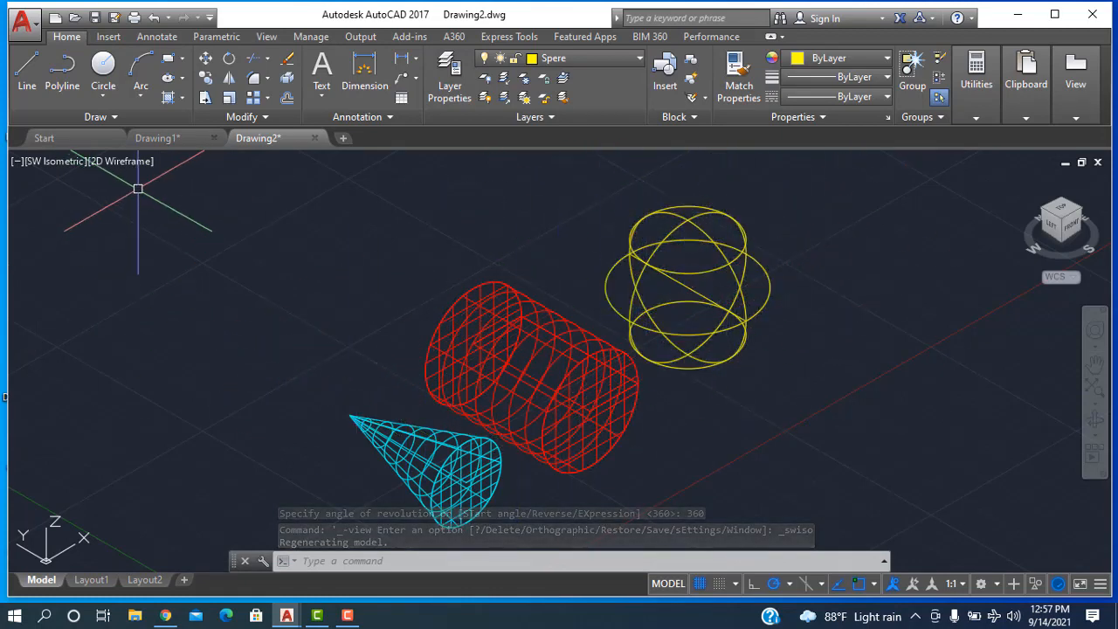
left_click(129, 160)
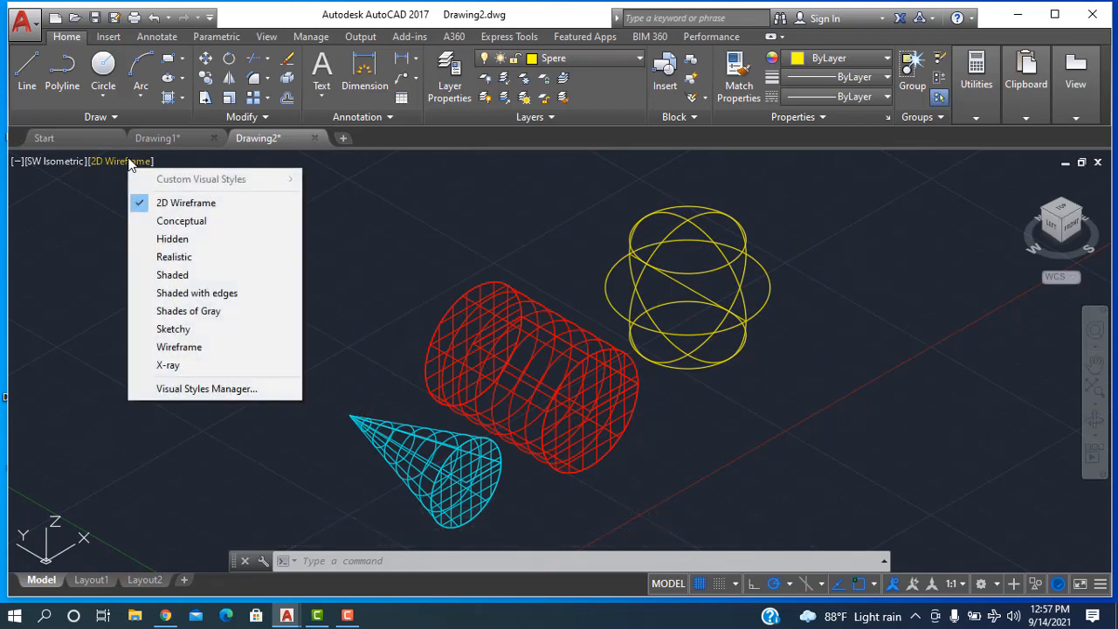
left_click(168, 259)
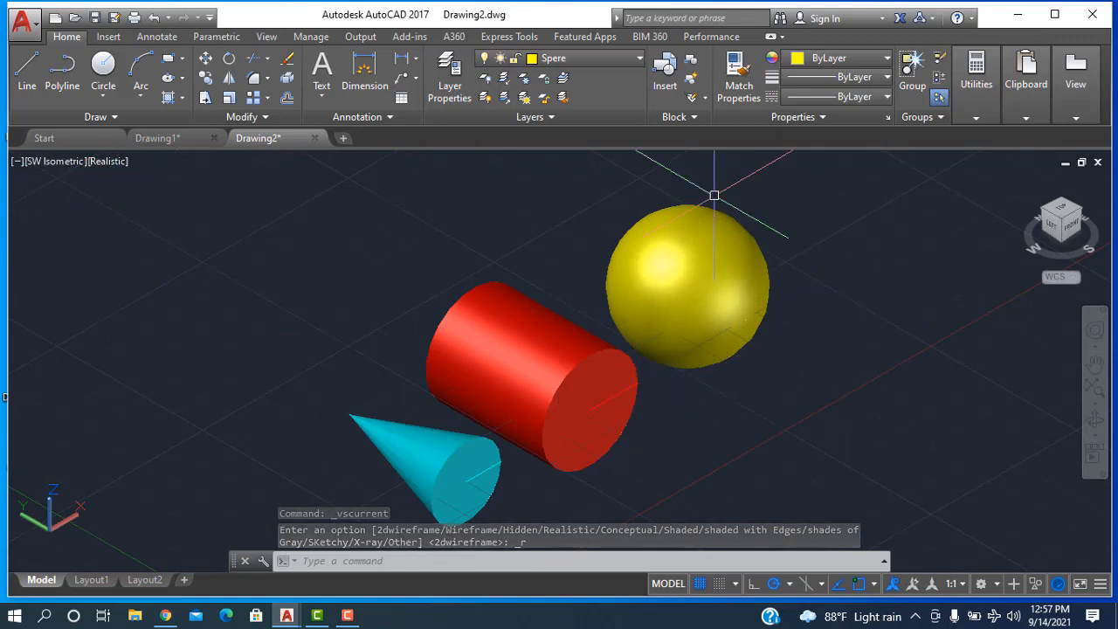
scroll(653, 455, "up", 2)
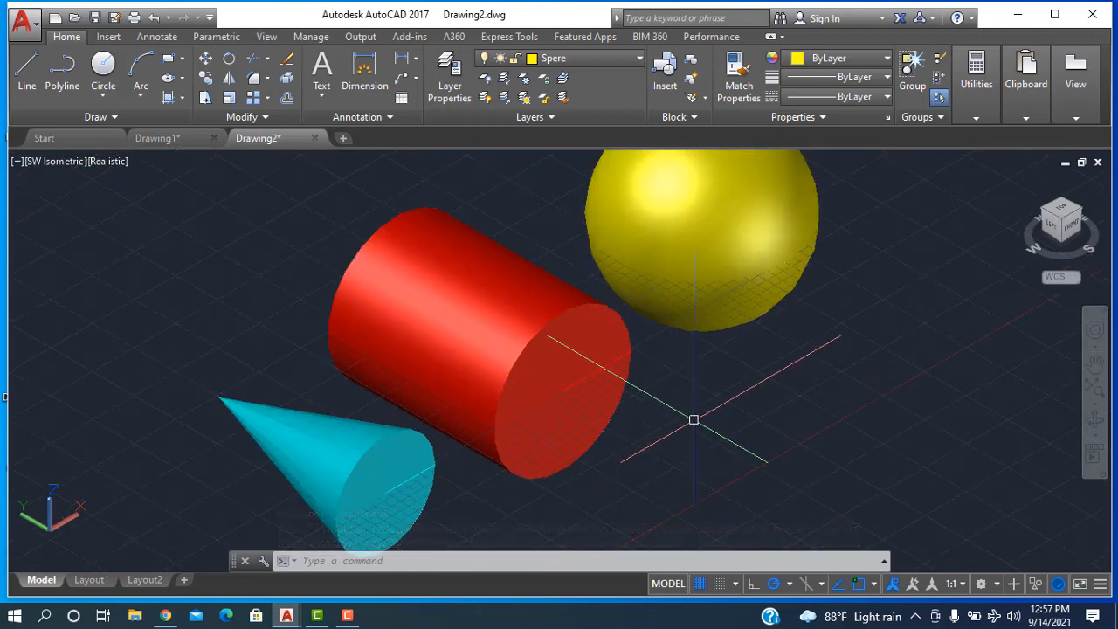
scroll(668, 405, "down", 2)
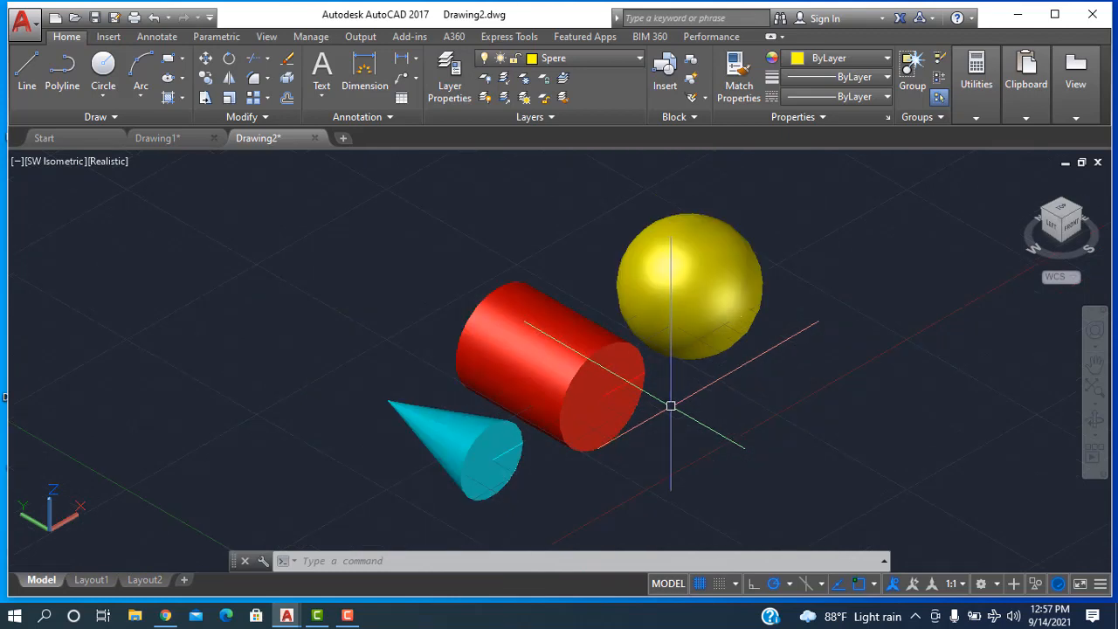
scroll(765, 385, "up", 2)
scroll(765, 384, "down", 4)
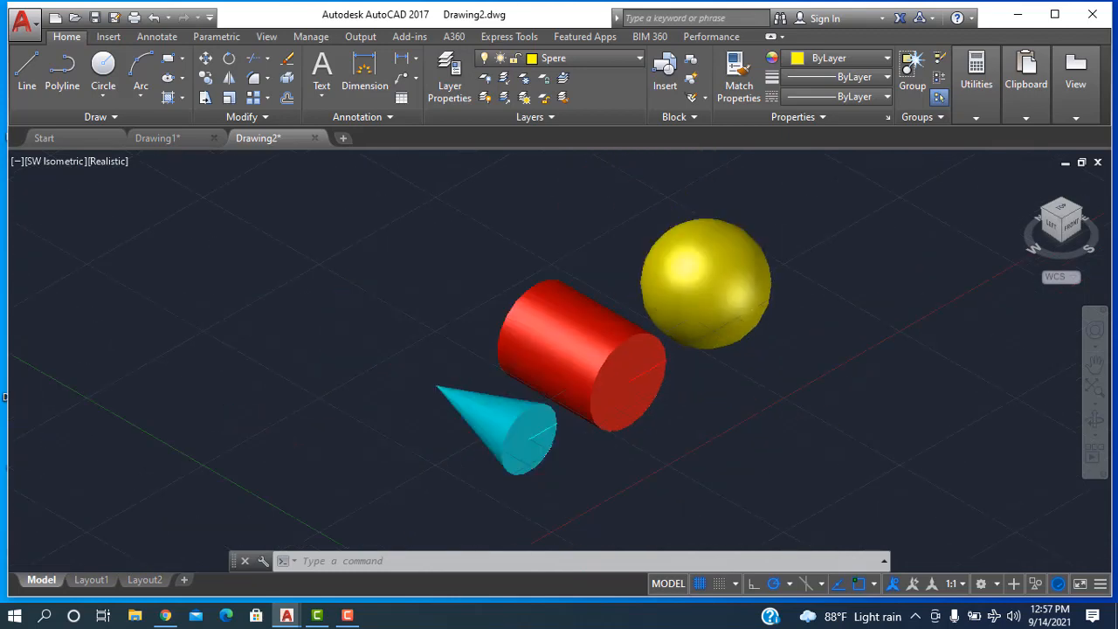
scroll(798, 344, "up", 2)
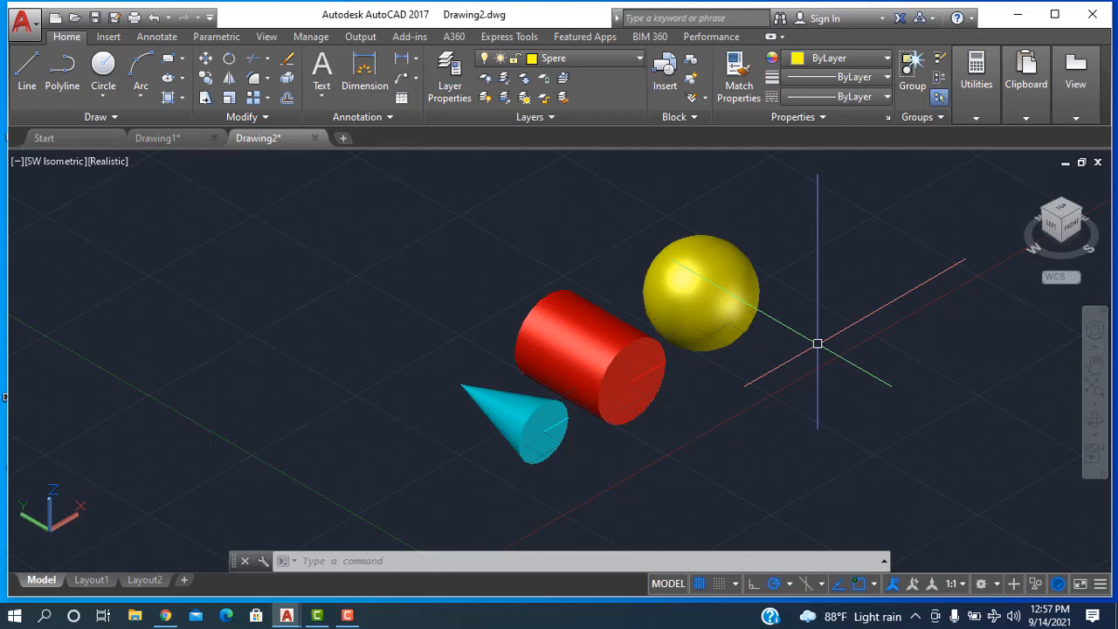
scroll(817, 344, "up", 2)
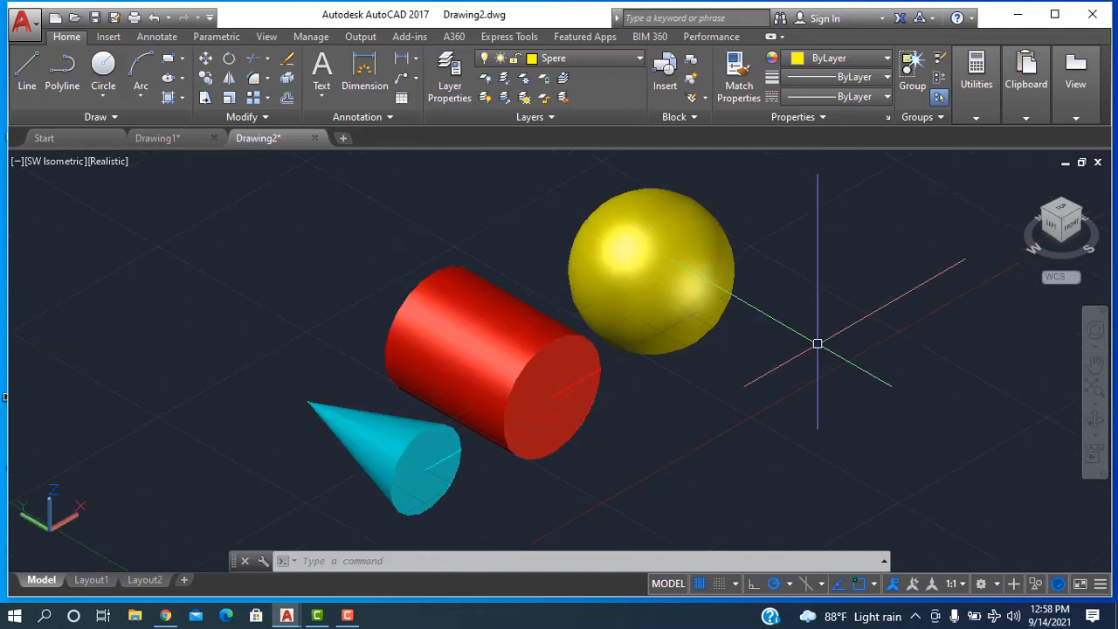
Switch the model back to the Top view and frame the shaded cone, cylinder and sphere
left_click(66, 163)
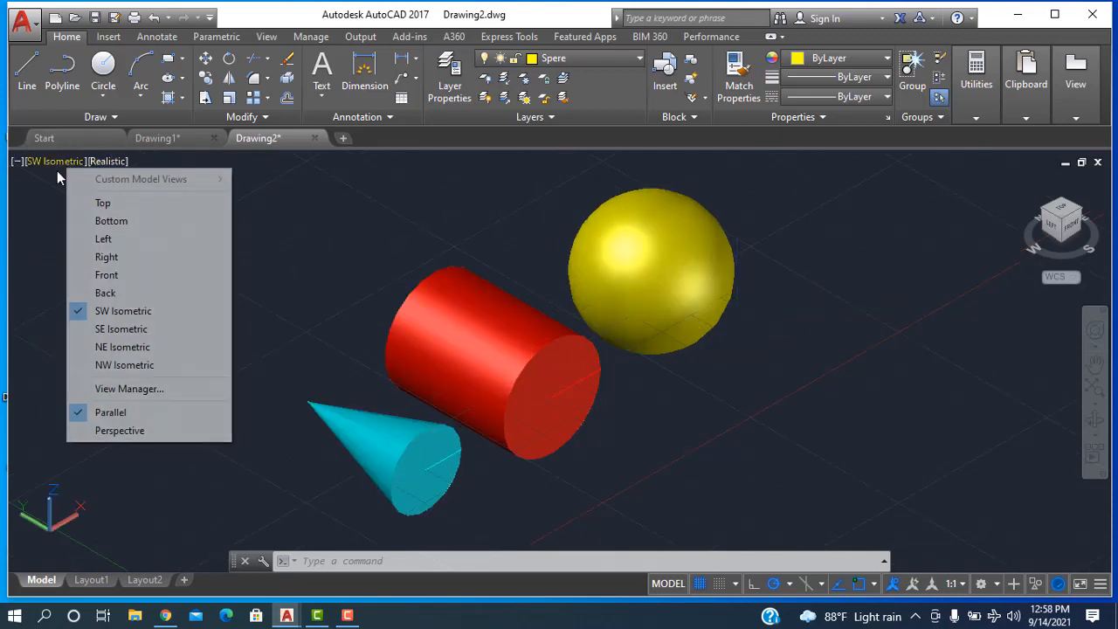
left_click(84, 207)
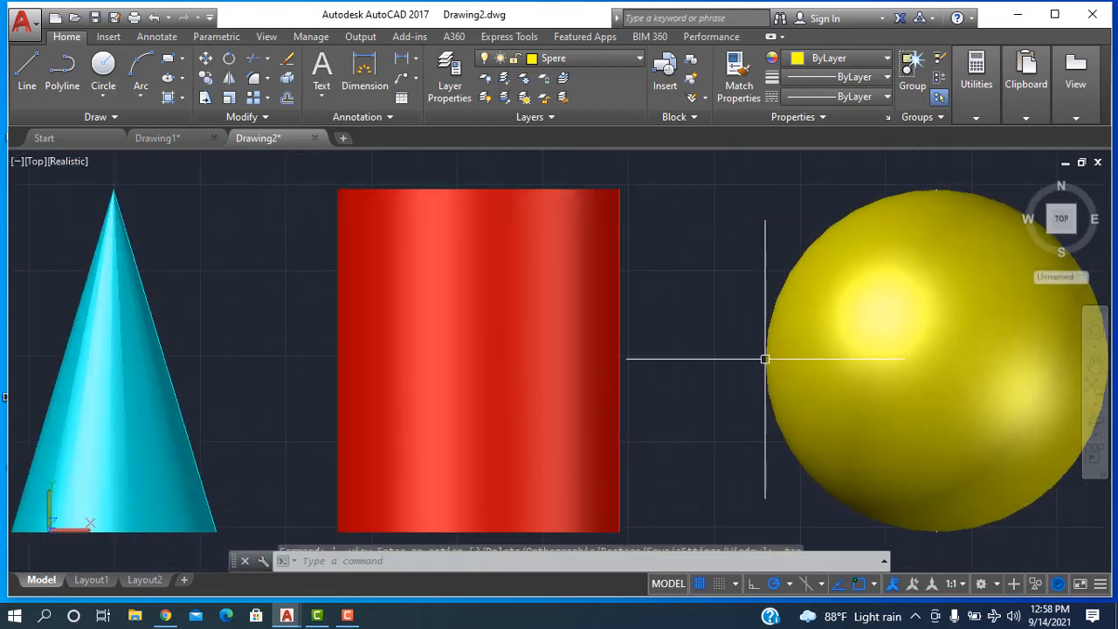
scroll(680, 402, "up", 1)
scroll(680, 402, "down", 2)
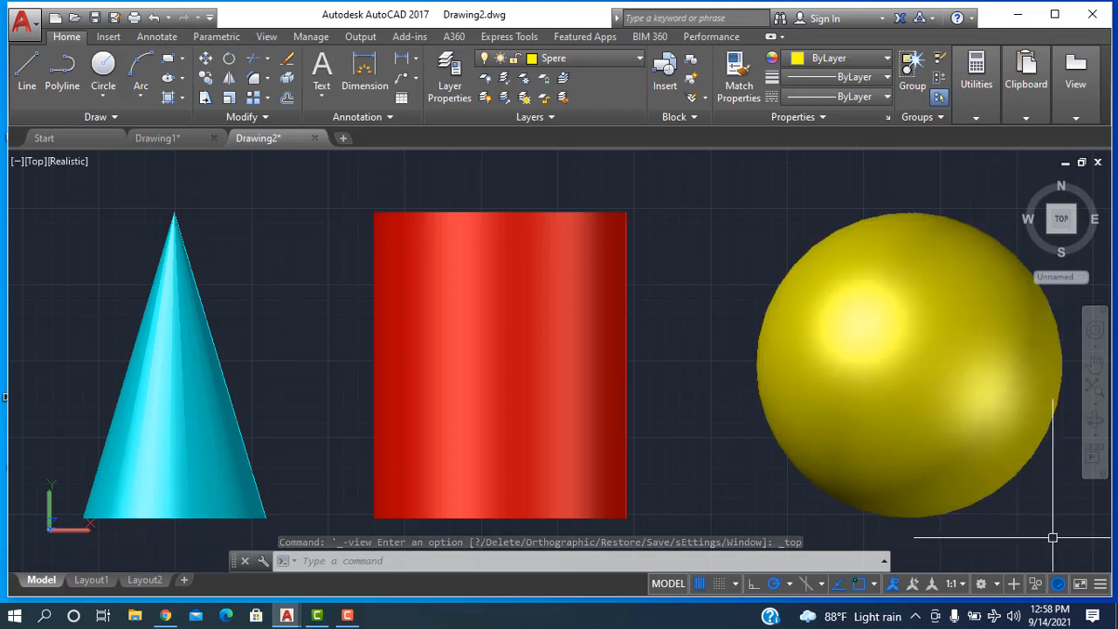
scroll(1053, 539, "down", 2)
scroll(1053, 538, "up", 2)
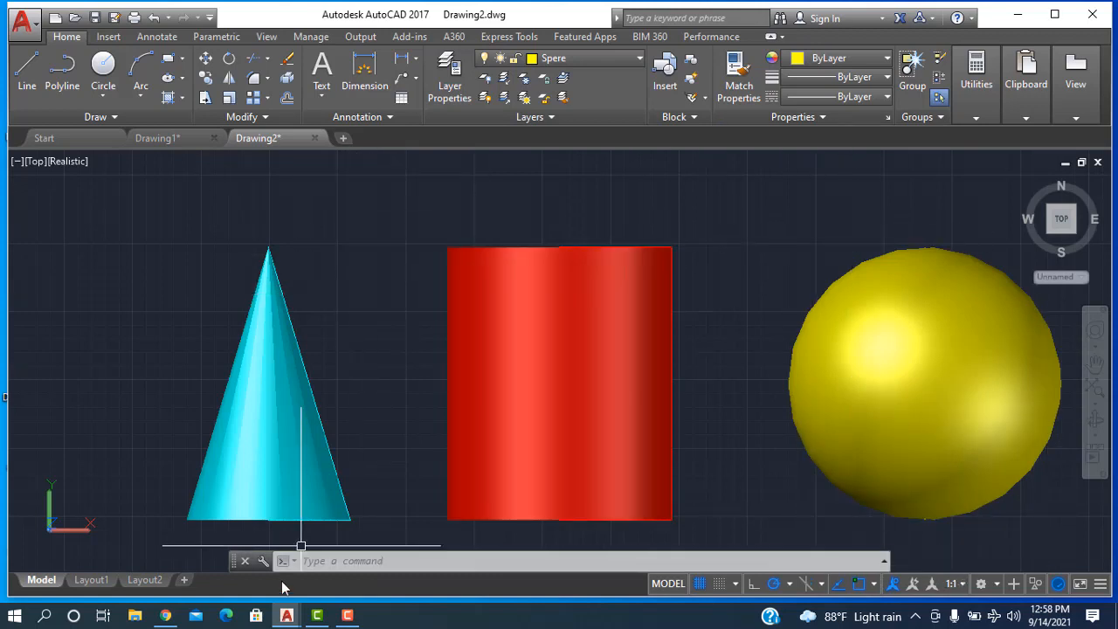
left_click(345, 616)
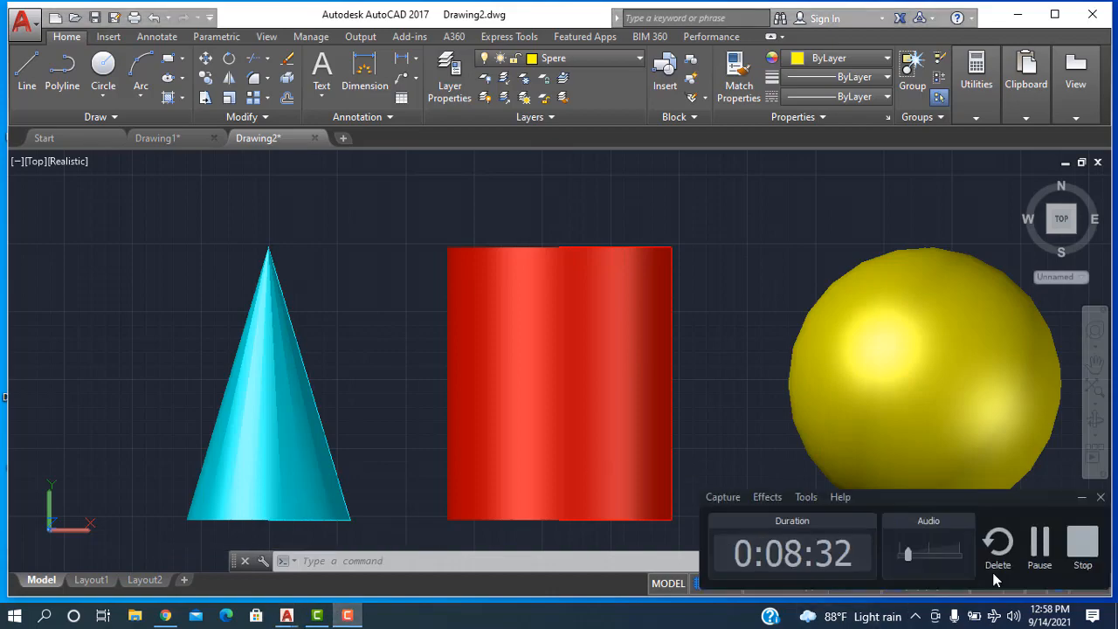